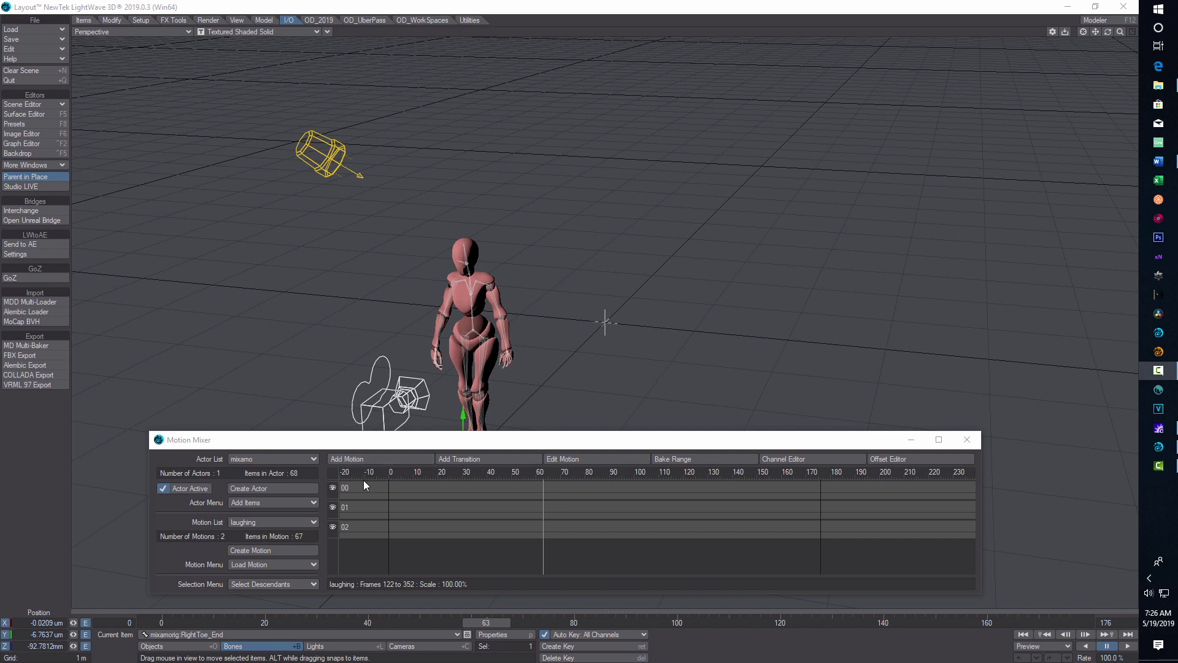
left_click(311, 566)
left_click(313, 566)
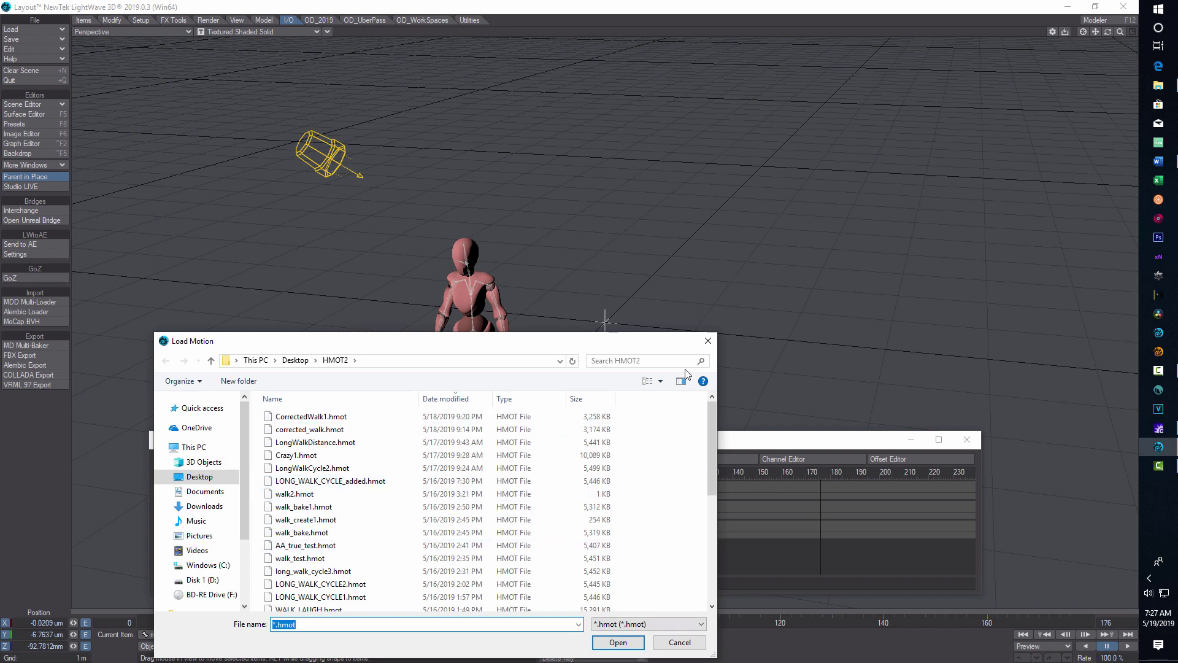
left_click(686, 640)
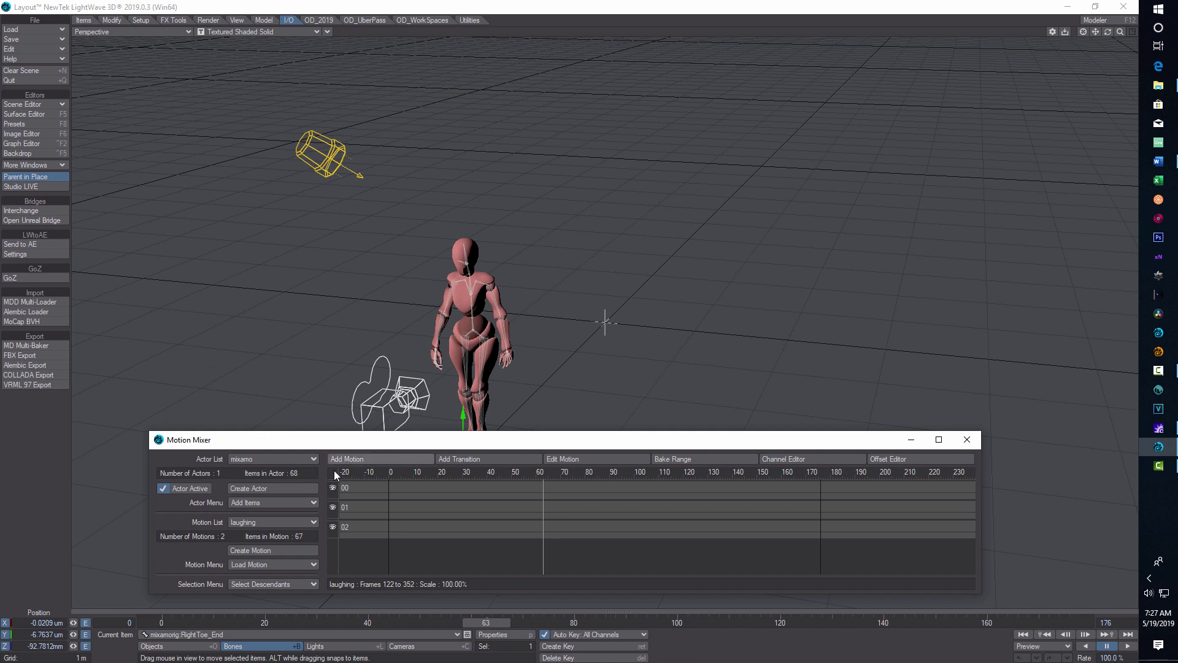
Step: Add the LongWalkDistance motion to track 00 of the Motion Mixer timeline, starting at frame 0
left_click(304, 521)
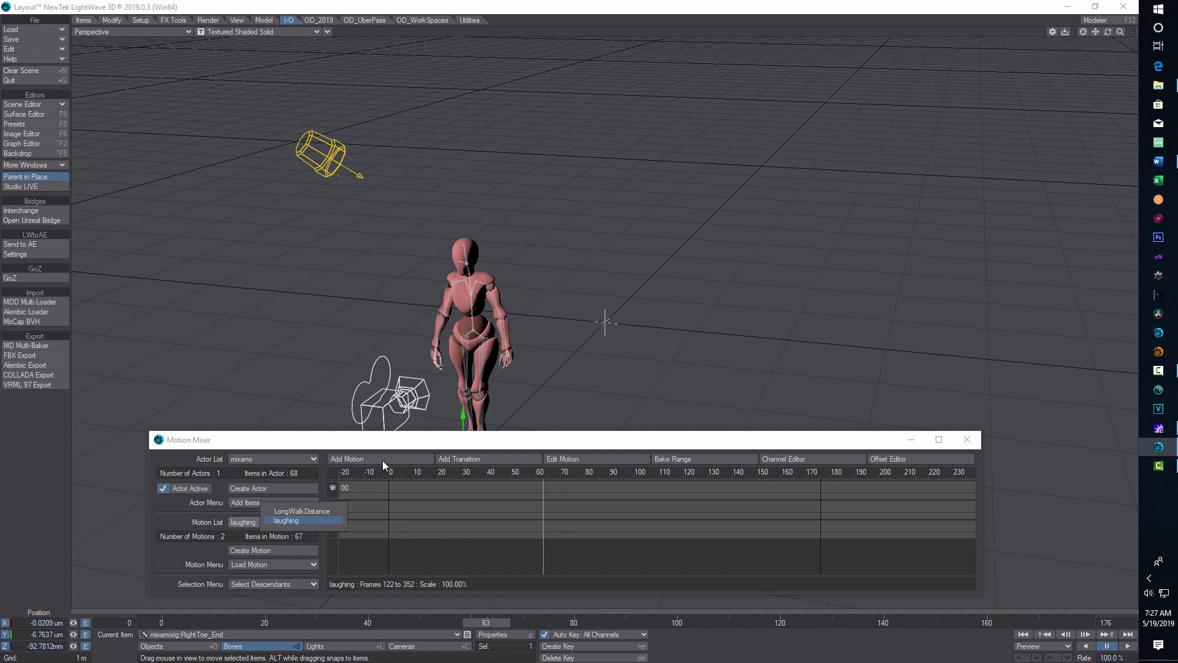
left_click(310, 511)
left_click(358, 458)
left_click(390, 489)
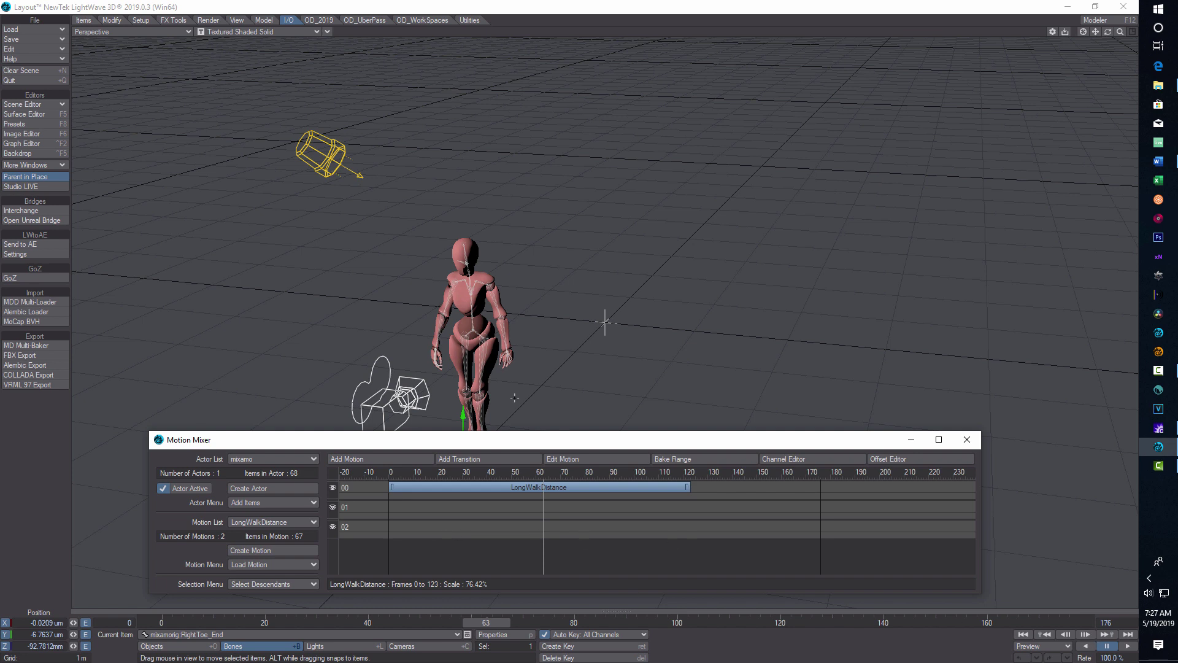
Step: Play back the LongWalkDistance motion in the viewport and stop the playback
left_click_drag(384, 473, 693, 473)
left_click_drag(399, 475, 396, 474)
left_click(1128, 646)
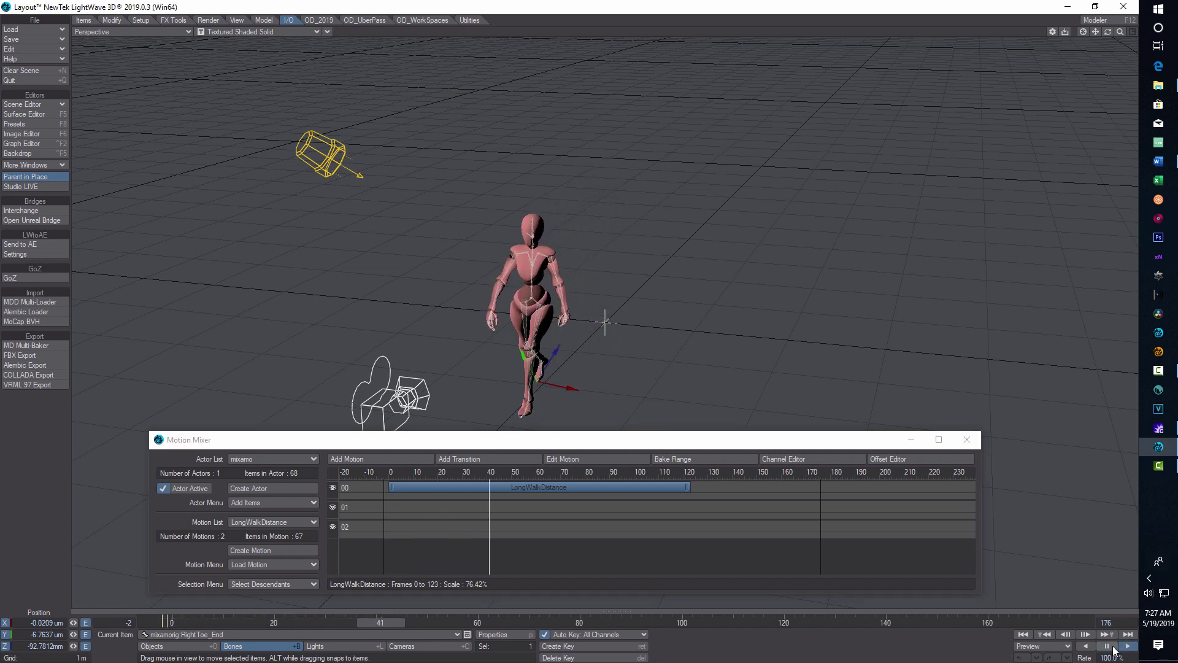
left_click(1112, 648)
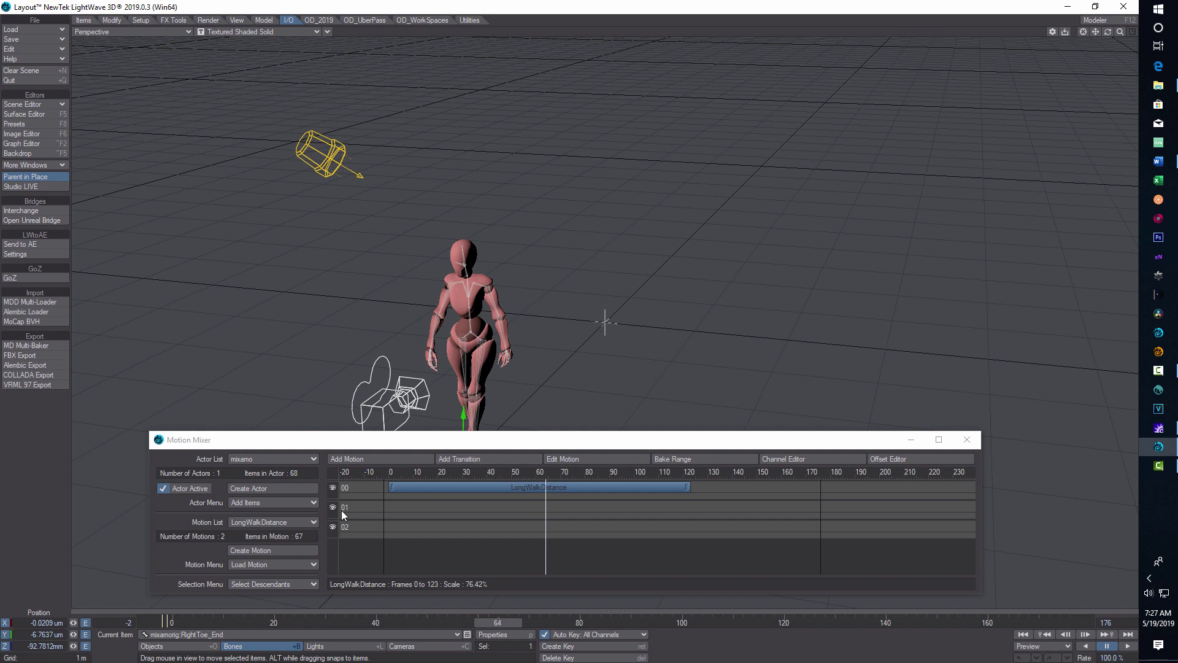
Step: Add the laughing motion to track 00 directly after LongWalkDistance, starting at frame 123
left_click(401, 461)
left_click(302, 521)
left_click(302, 526)
left_click(692, 489)
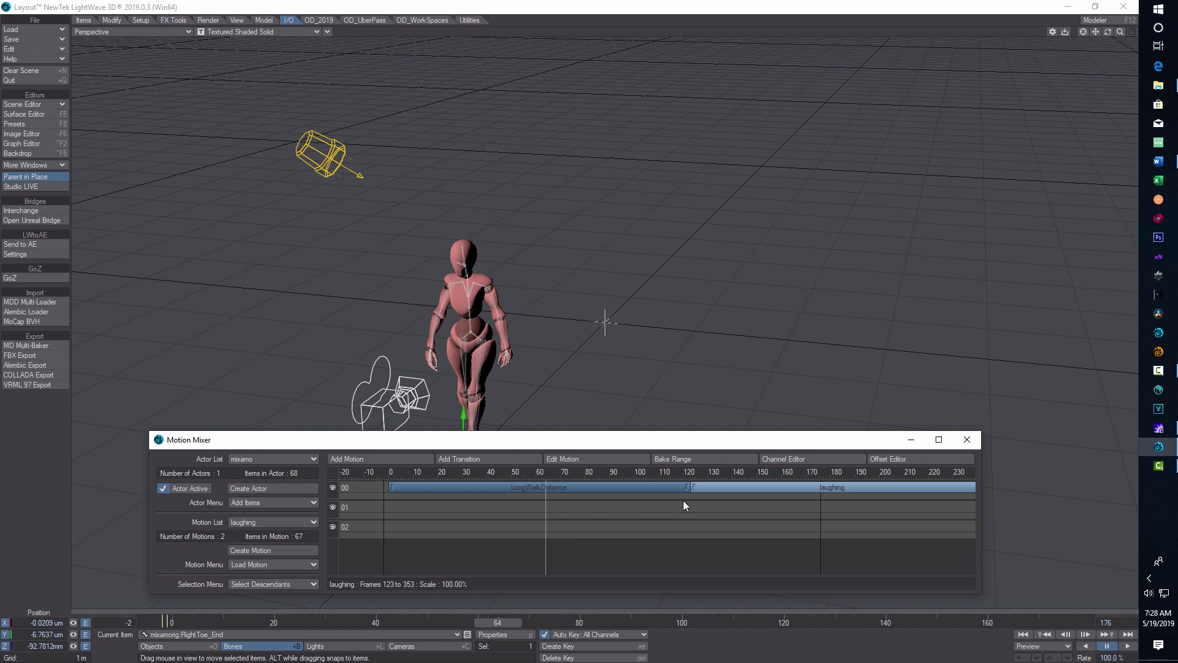
Step: Open the LongWalkDistance motion for editing to view its keyframes, and leave editing with the changes discarded and the channels restored
left_click(632, 488)
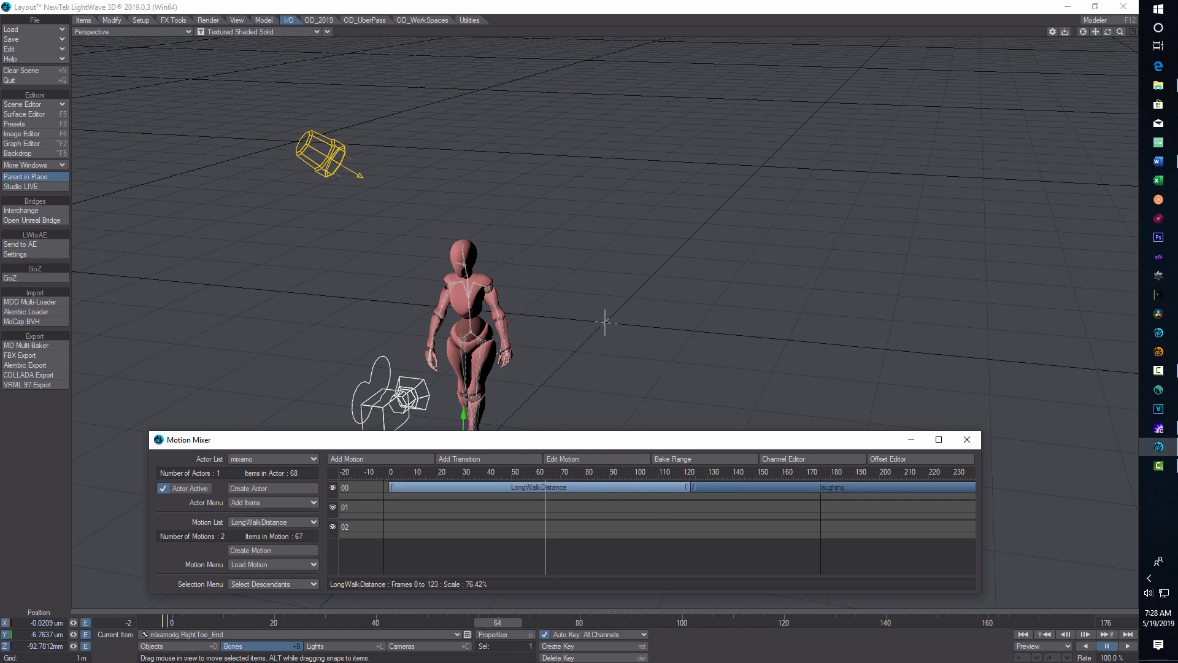
left_click_drag(634, 442, 655, 72)
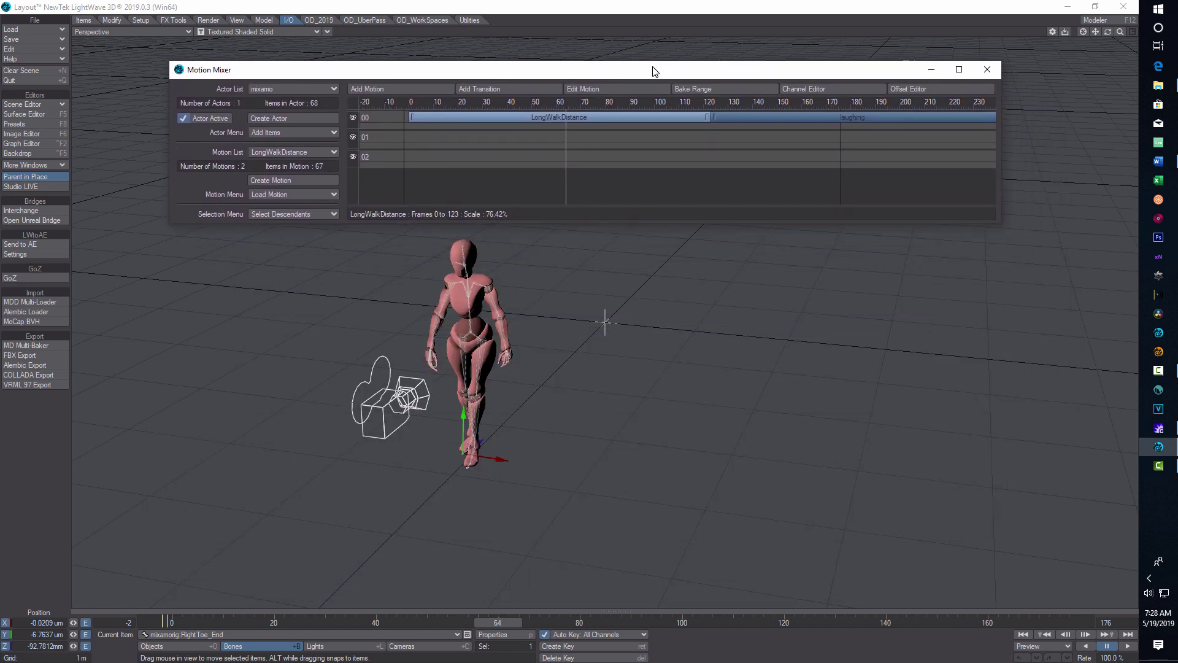
left_click(566, 117)
left_click(594, 87)
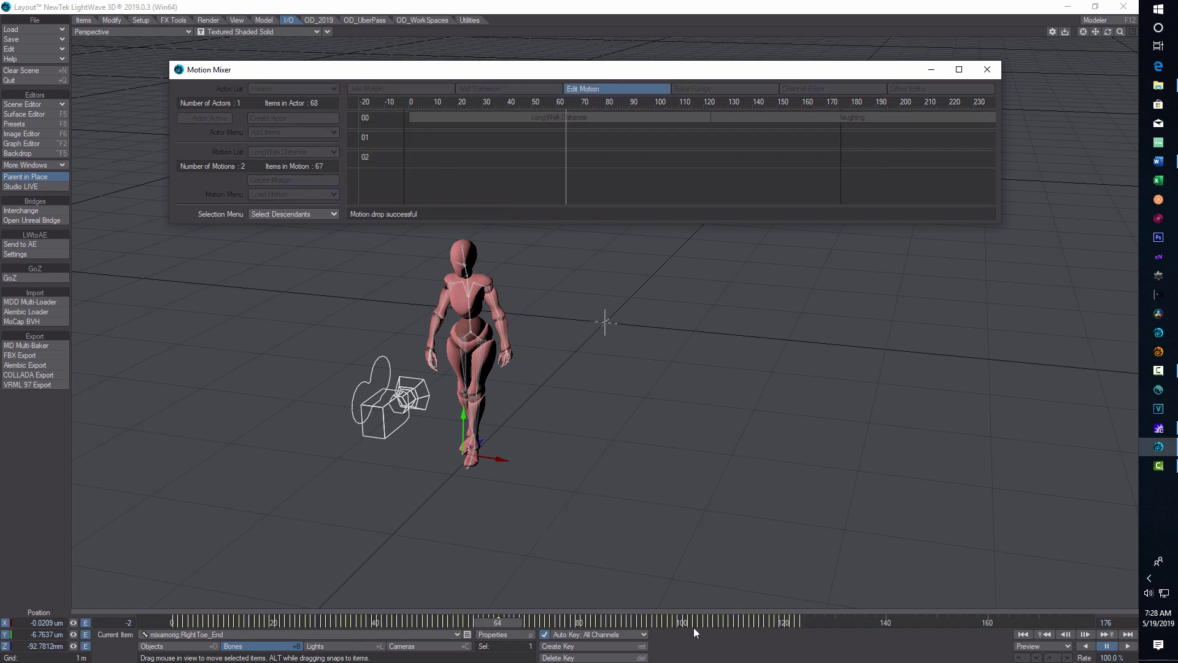
left_click_drag(627, 73, 594, 459)
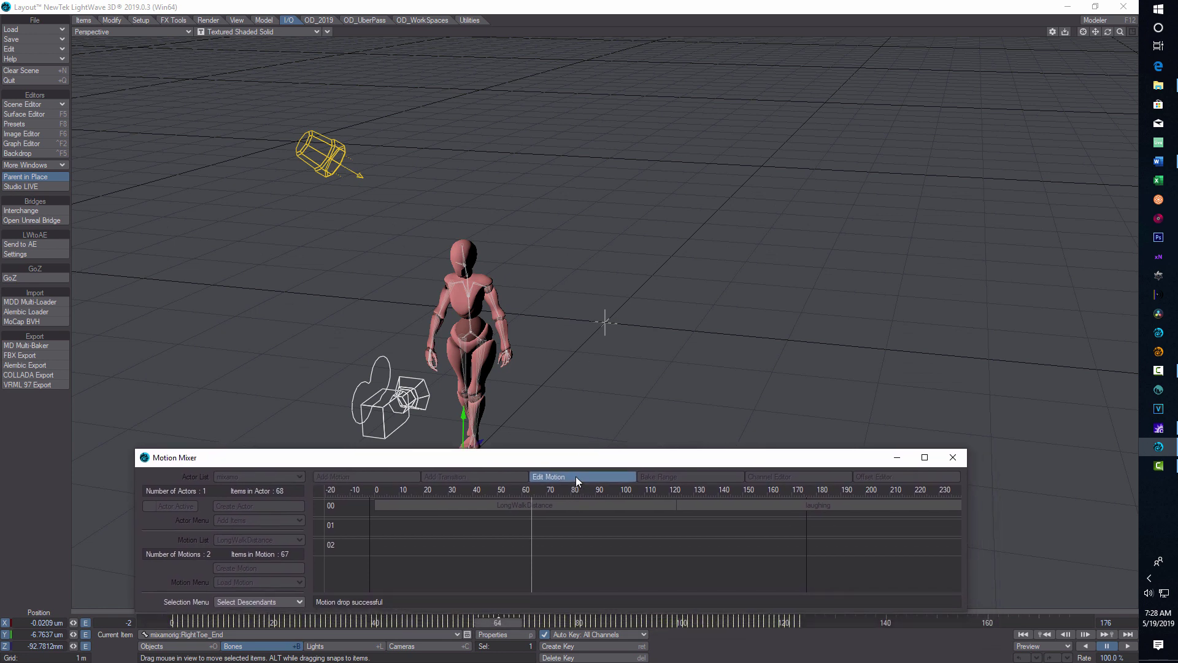
left_click(576, 476)
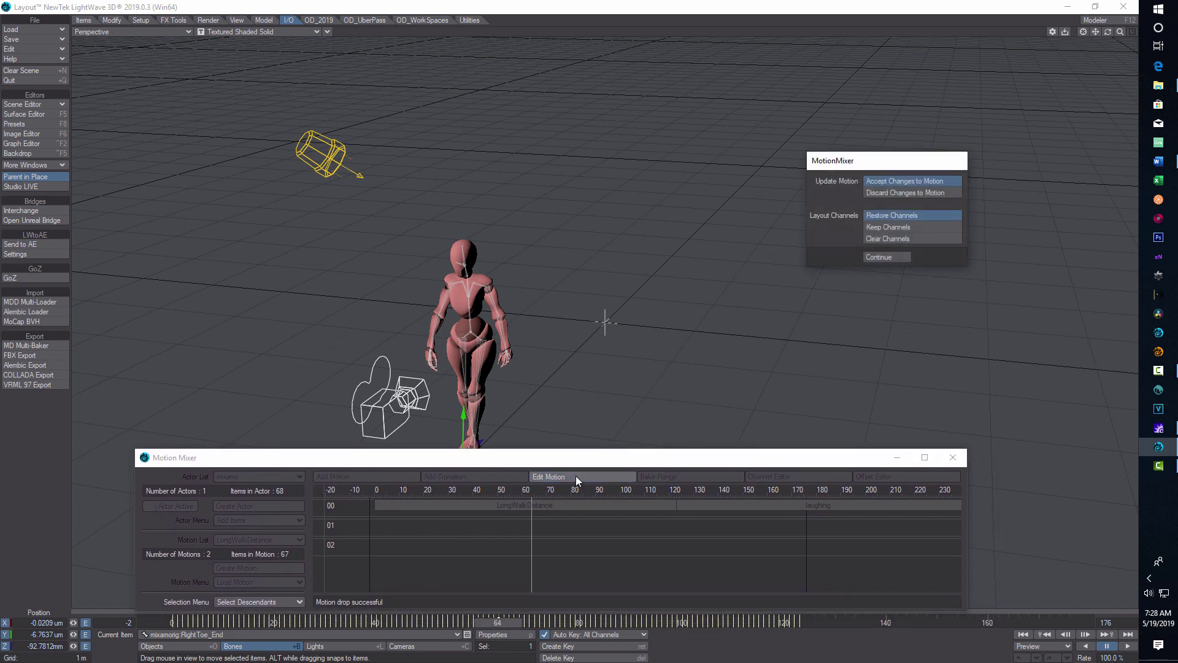
left_click(897, 193)
left_click(889, 257)
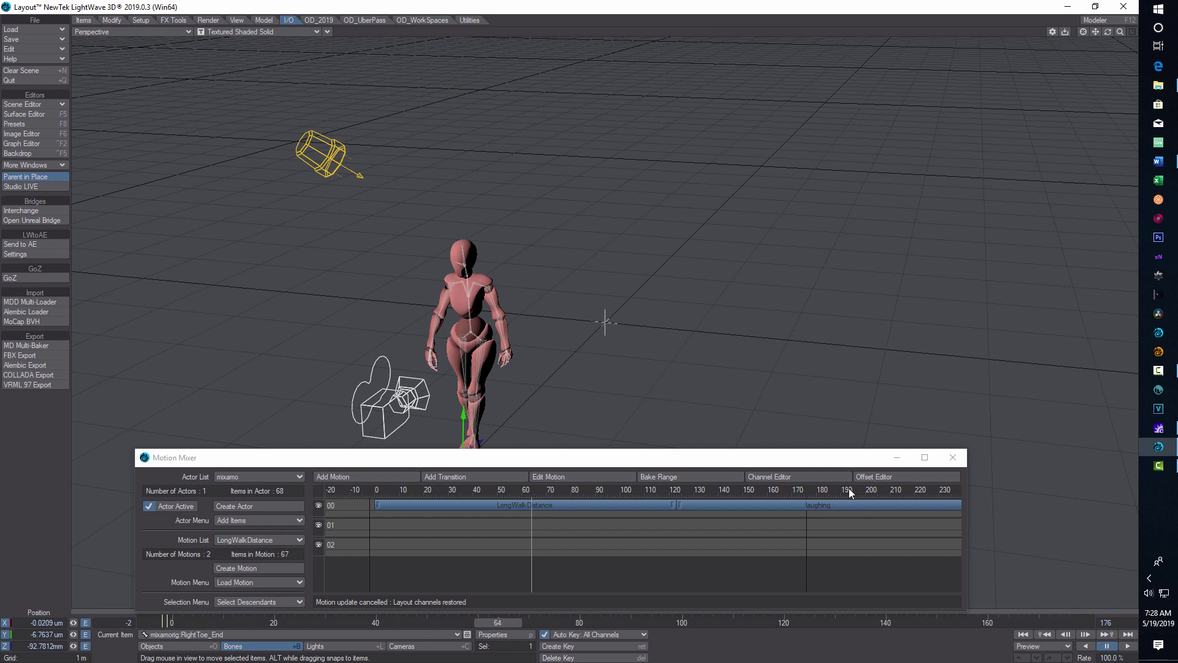
Step: Examine the timeline motions, motion items and item channels in the Channel Editor, and close it without changes
left_click(784, 476)
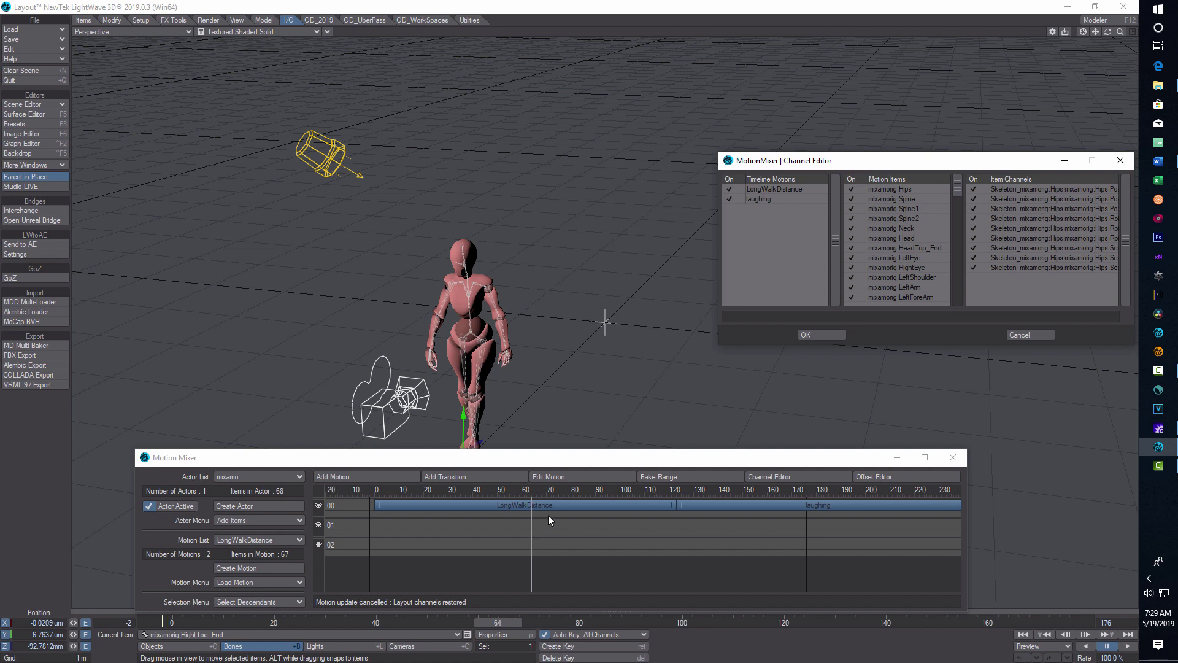
left_click(1023, 336)
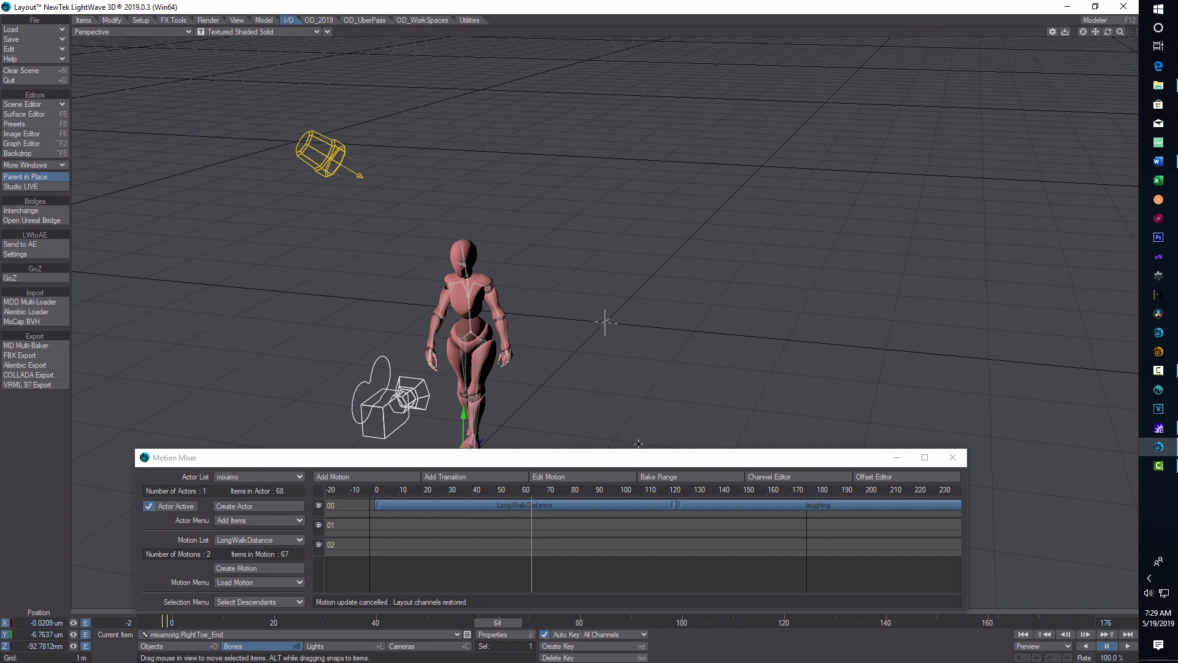
Step: Extend the scene's last frame to 353, at the end of the laughing motion on the Motion Mixer timeline
left_click_drag(618, 456, 478, 468)
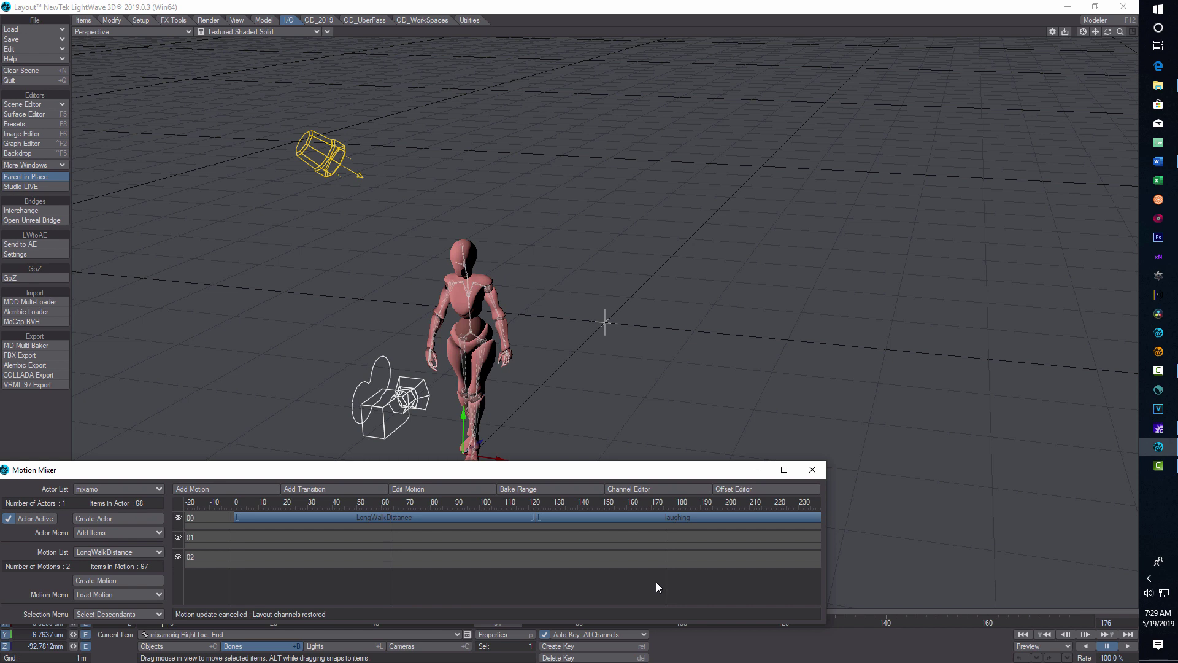
scroll(653, 583, "right", 5)
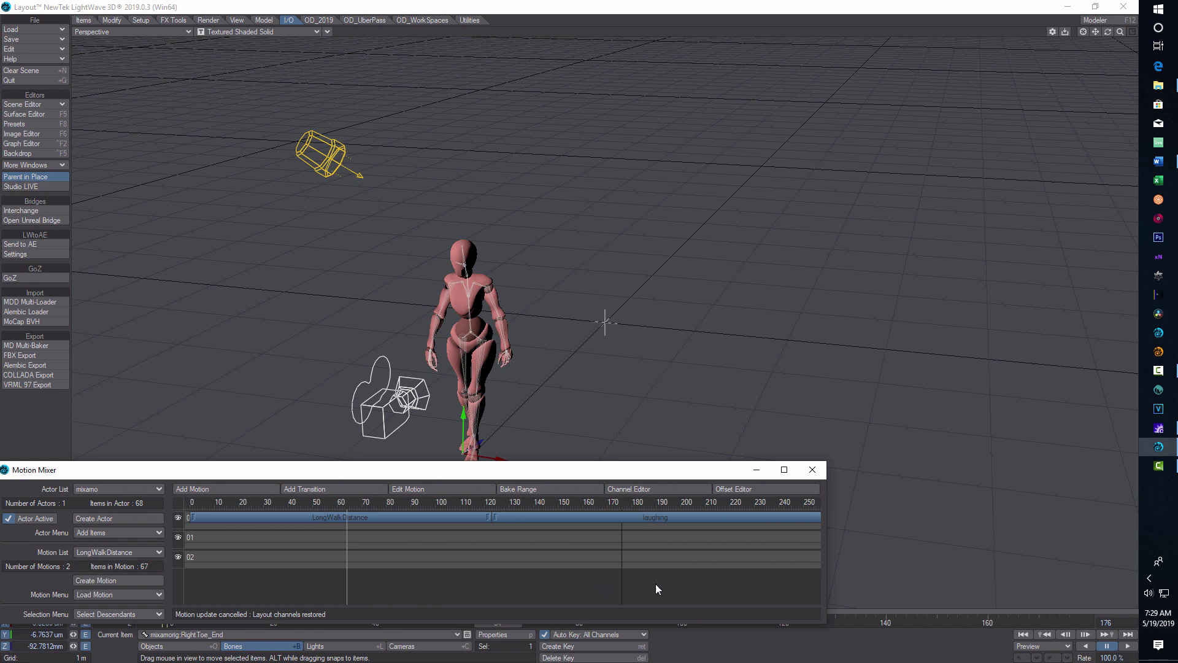
scroll(711, 589, "right", 10)
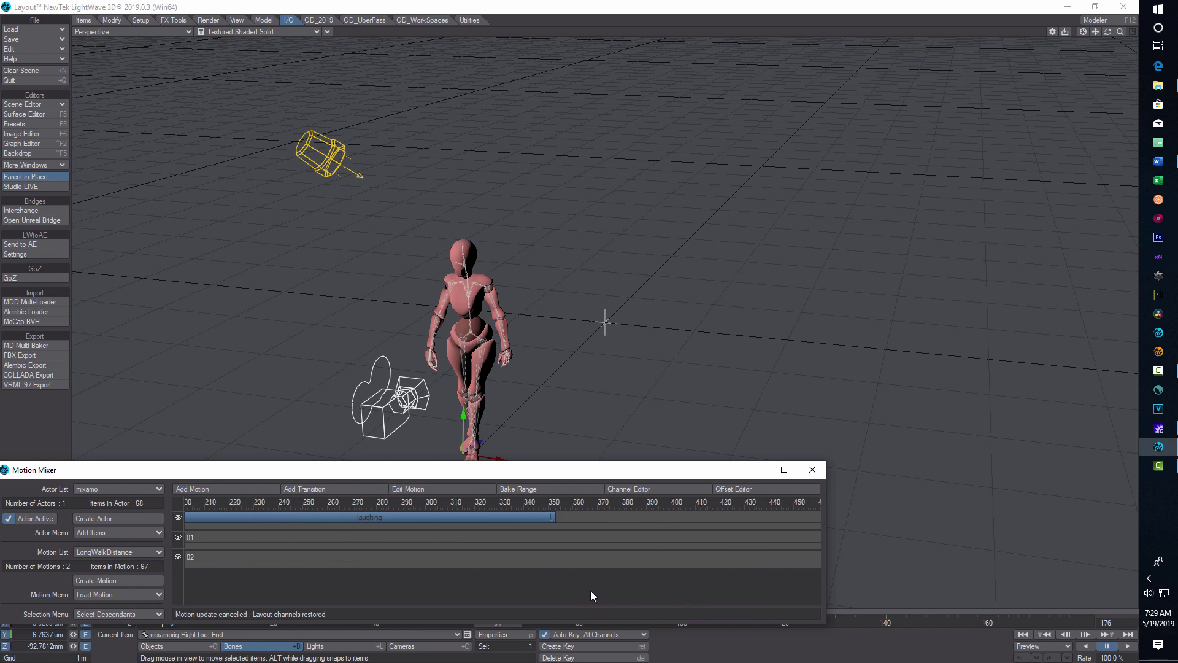
scroll(592, 595, "left", 4)
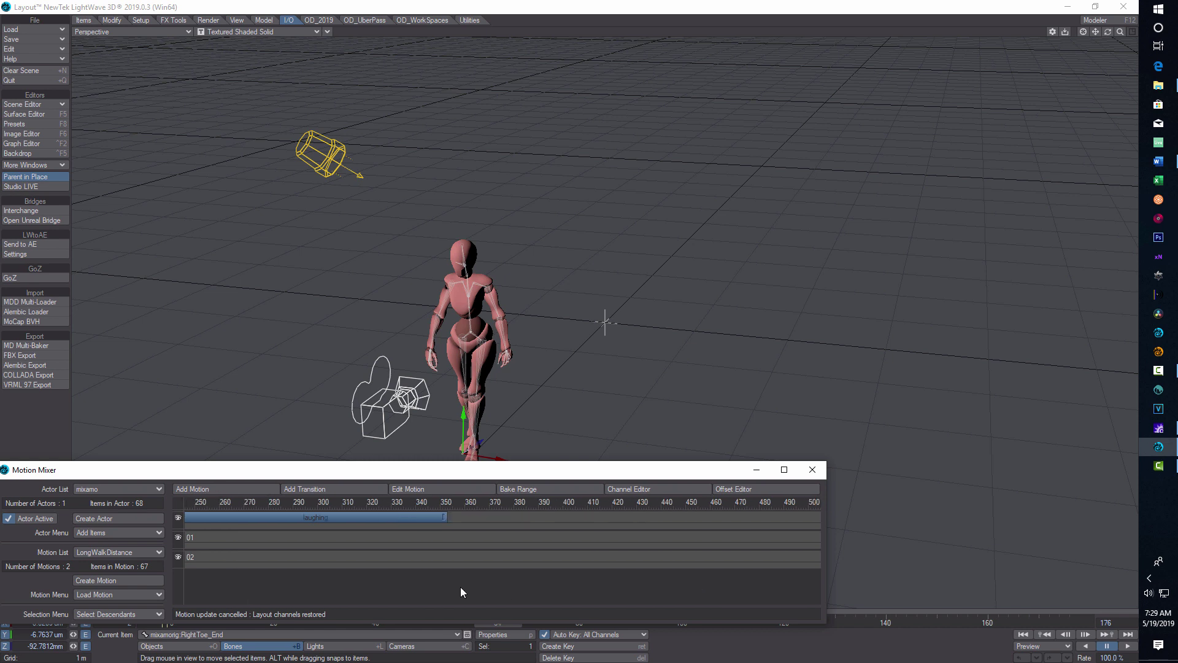
scroll(727, 580, "right", 4)
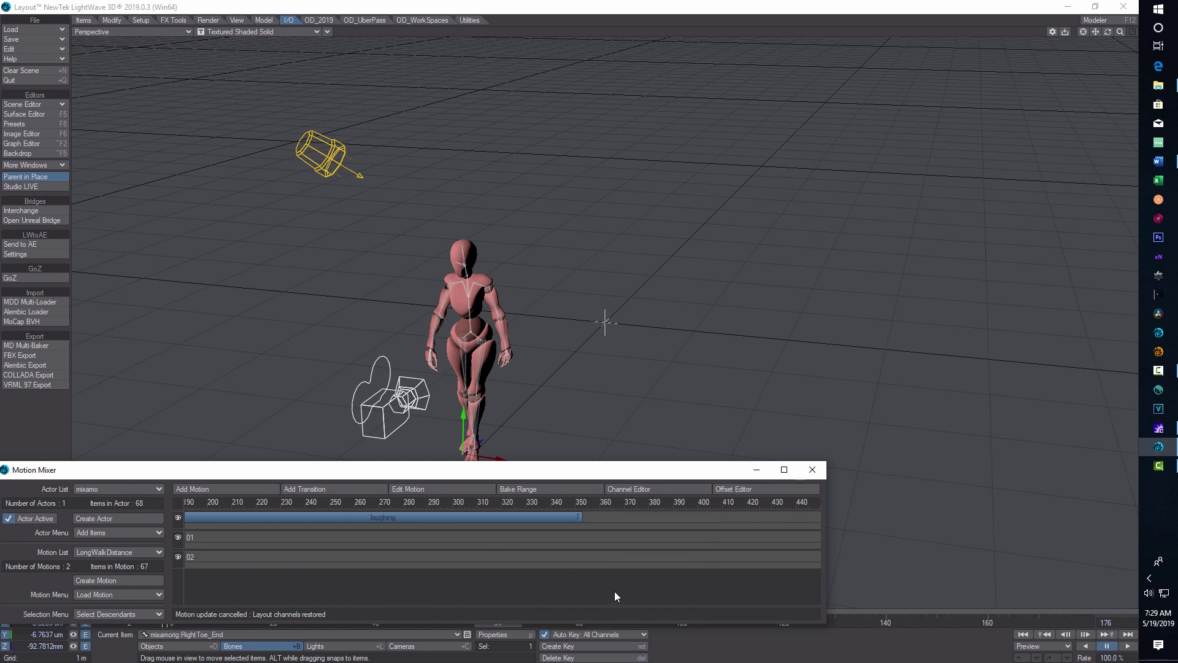
scroll(621, 594, "left", 4)
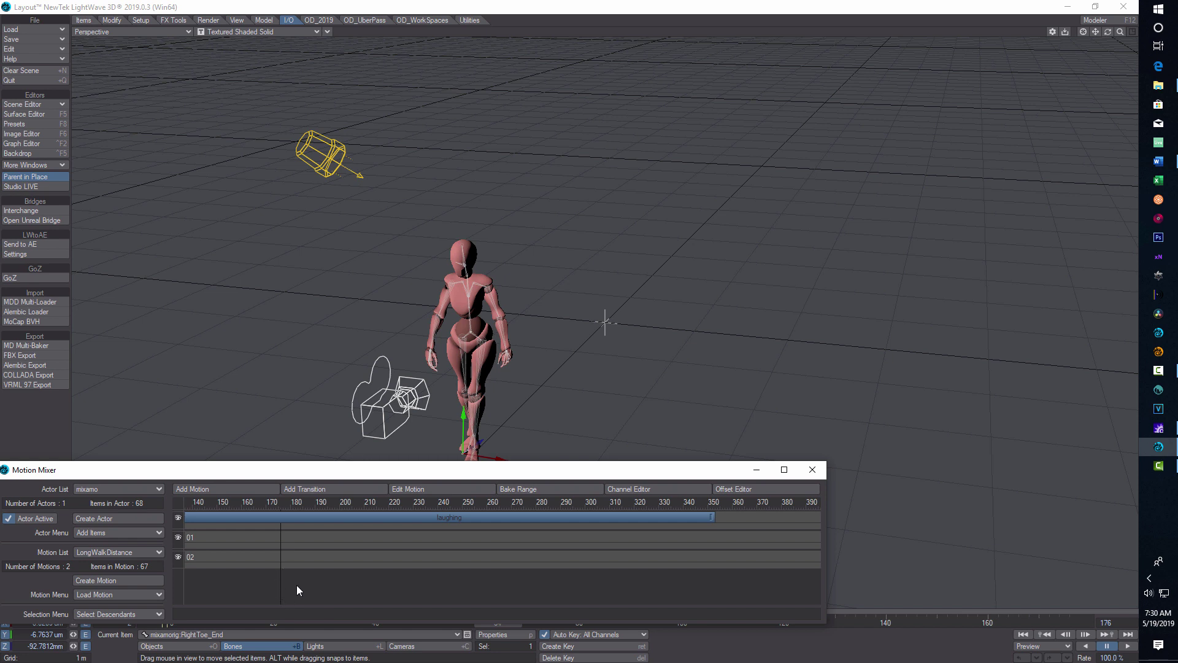
left_click_drag(282, 576, 715, 567)
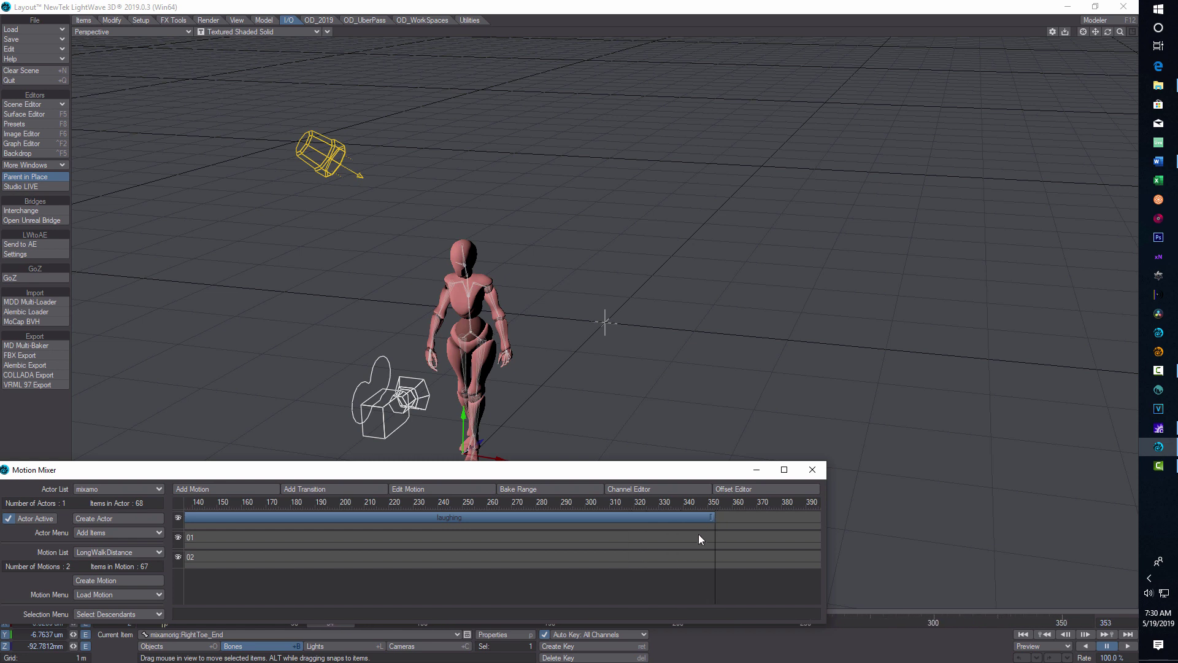
Step: Play the walk and laughing sequence from the first frame, and replay it with the perspective view zoomed out
left_click(1129, 649)
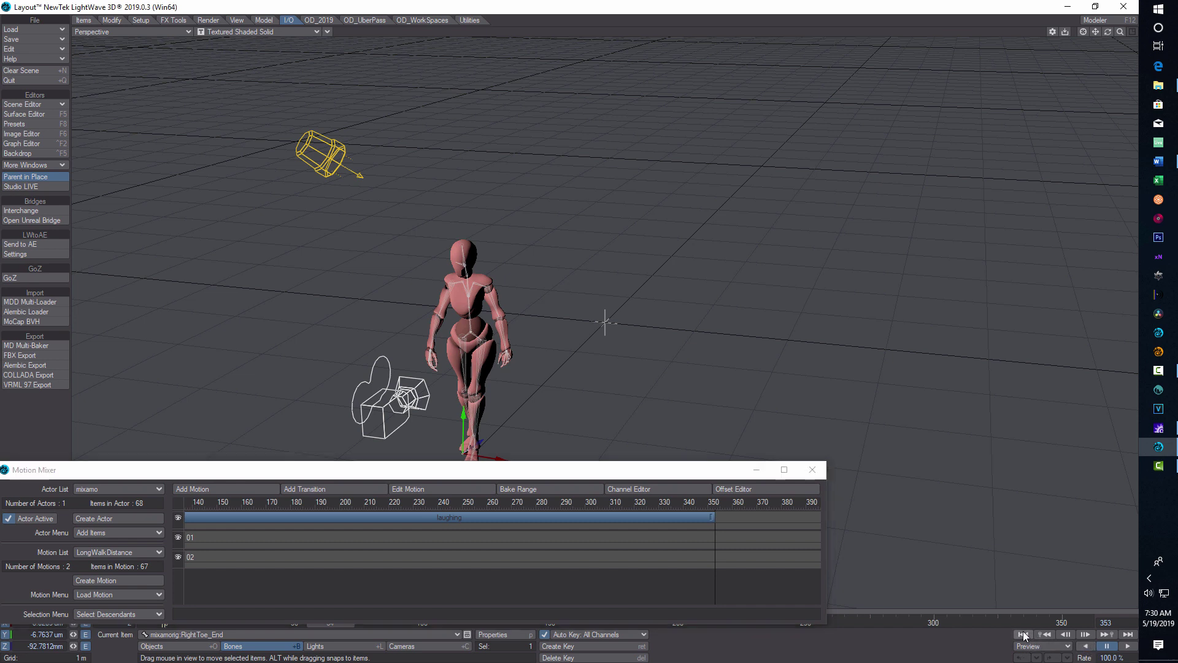
left_click(1127, 647)
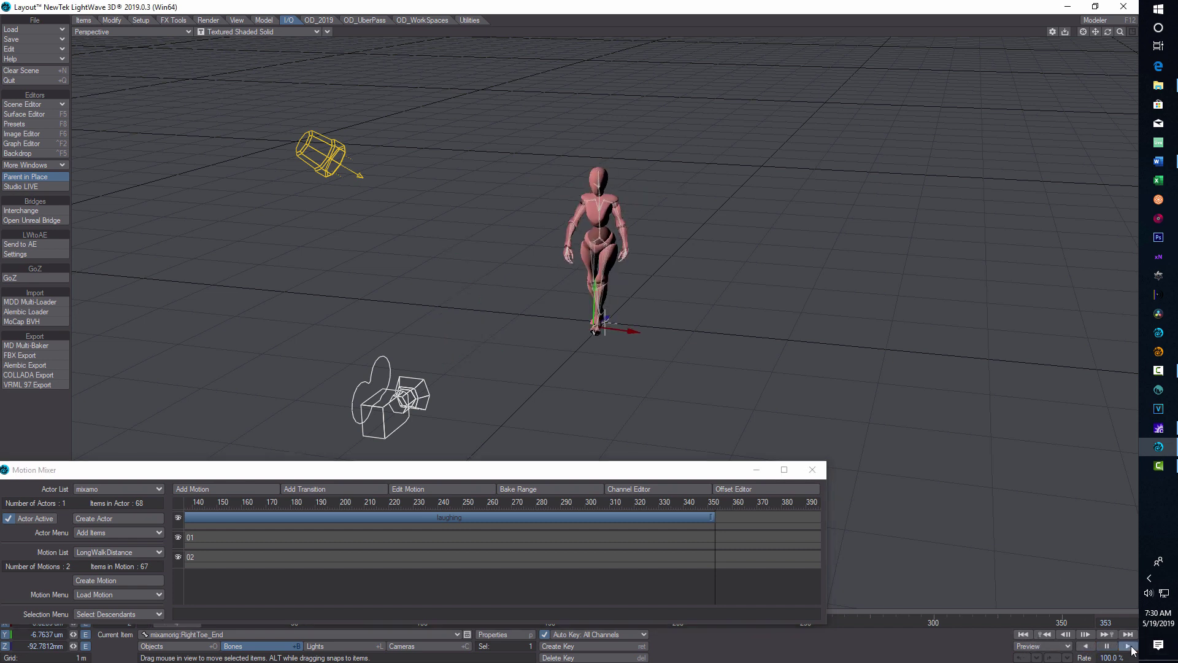
left_click_drag(647, 473, 639, 592)
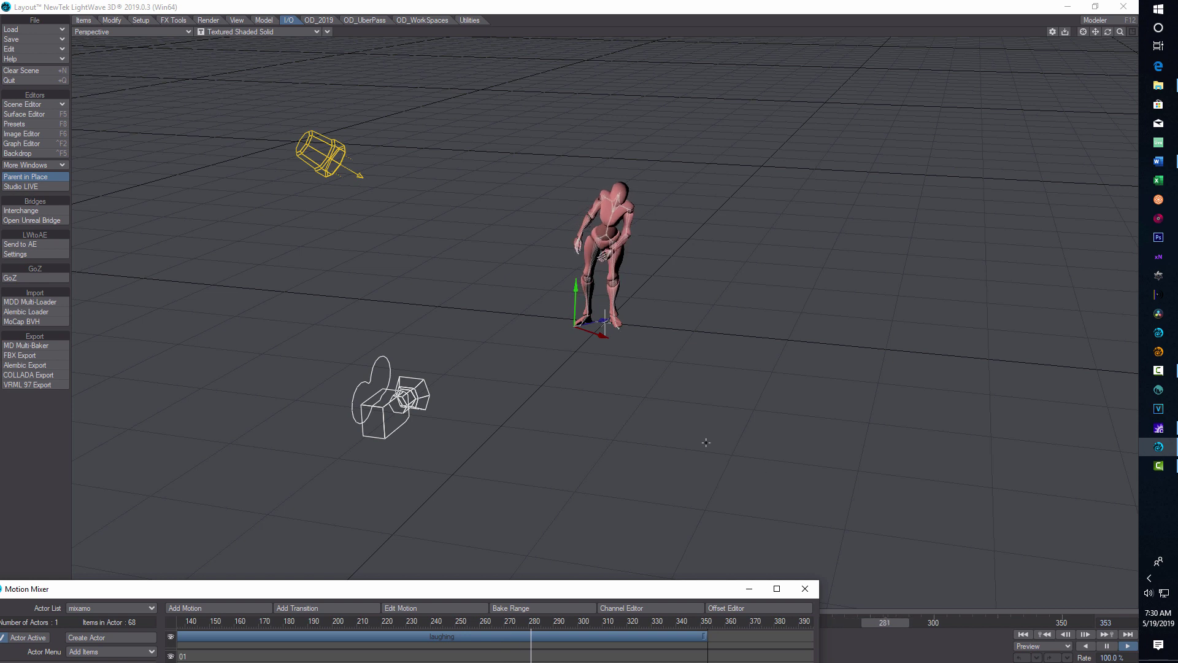
left_click(1106, 645)
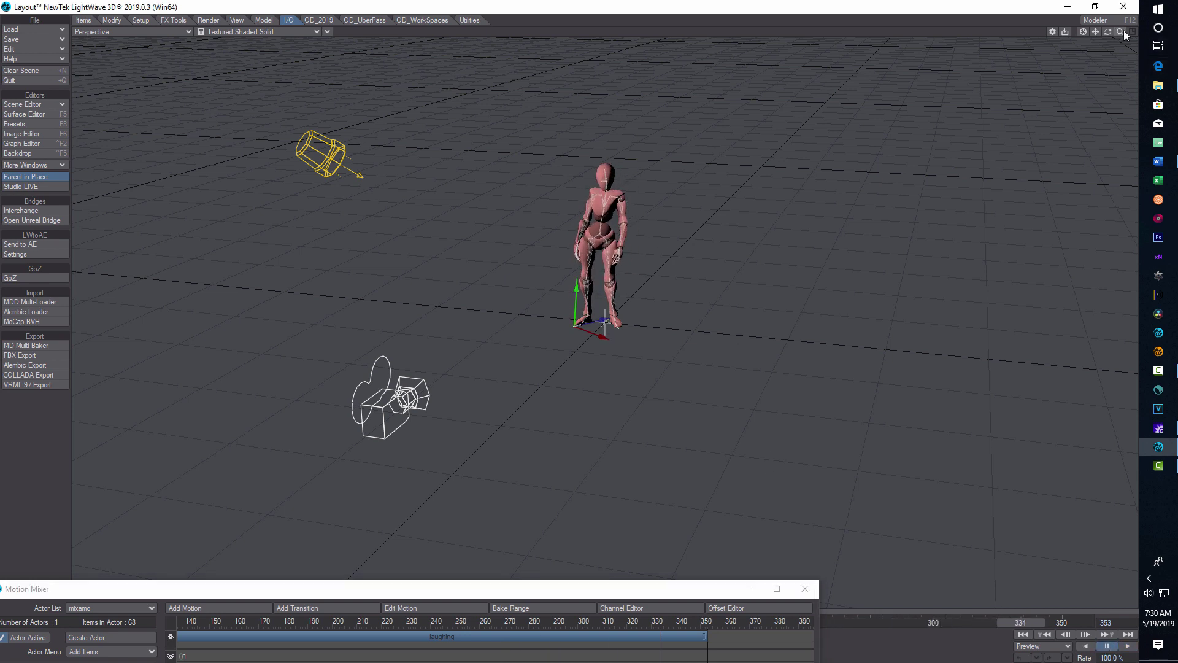
left_click_drag(1120, 32, 1123, 30)
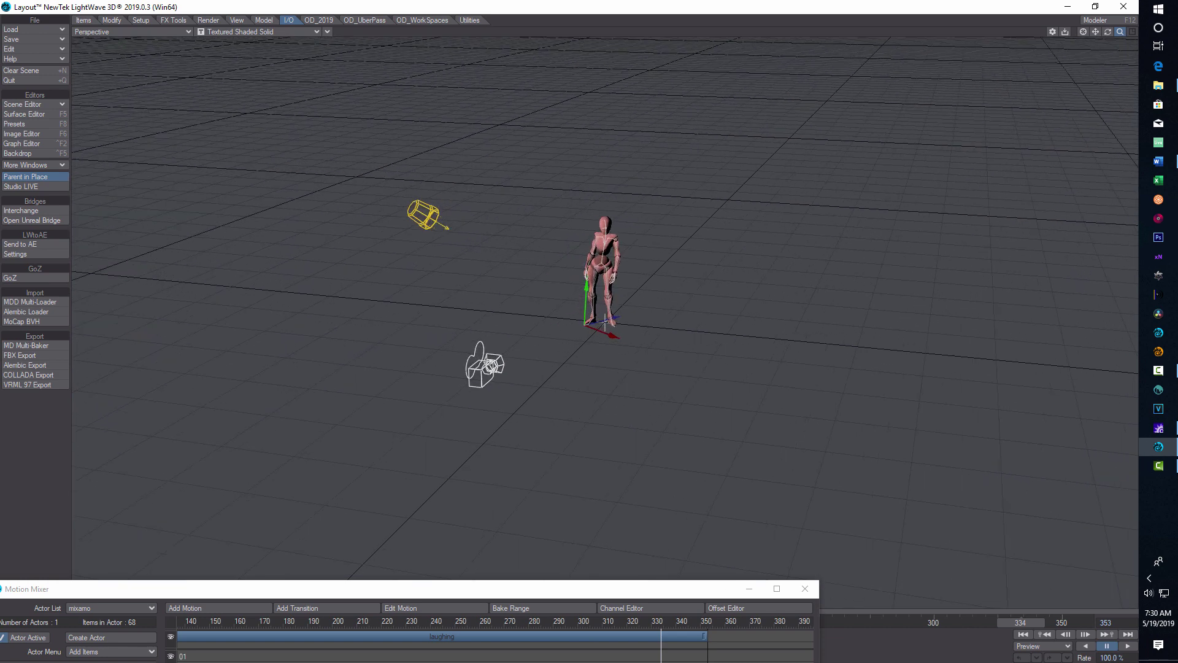
left_click(1023, 634)
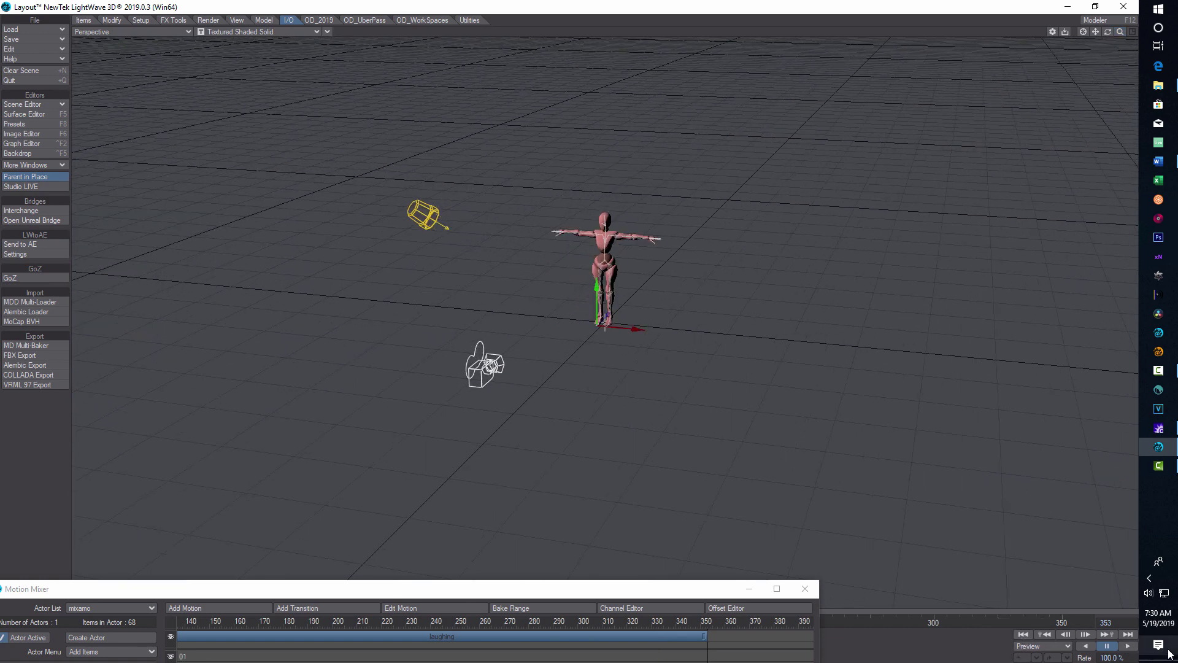
left_click(1129, 646)
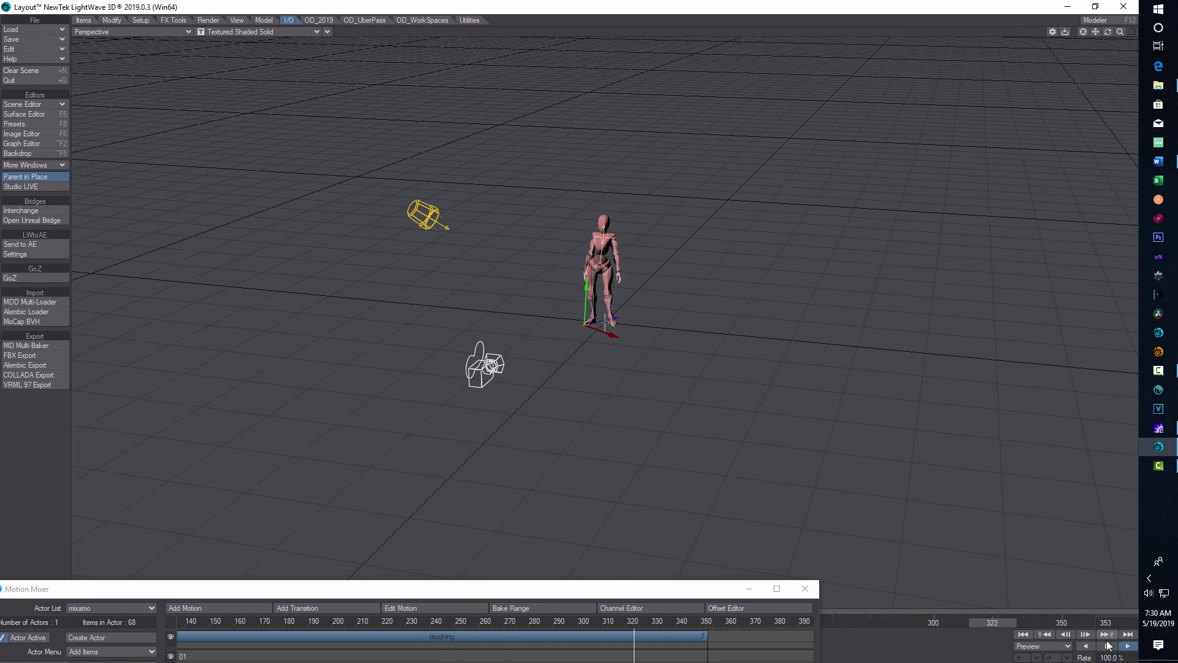
Step: Set the scene's first frame to 0, matching the beginning of the LongWalkDistance motion
left_click_drag(653, 595, 971, 446)
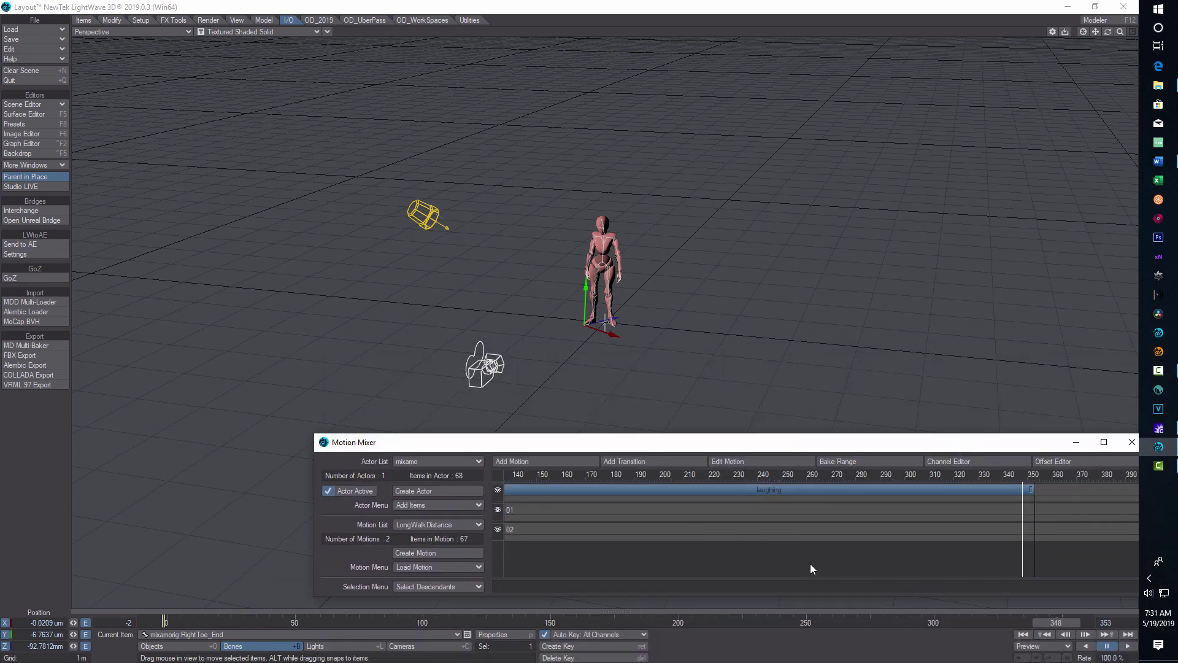
left_click_drag(810, 564, 979, 552)
left_click_drag(745, 560, 1076, 536)
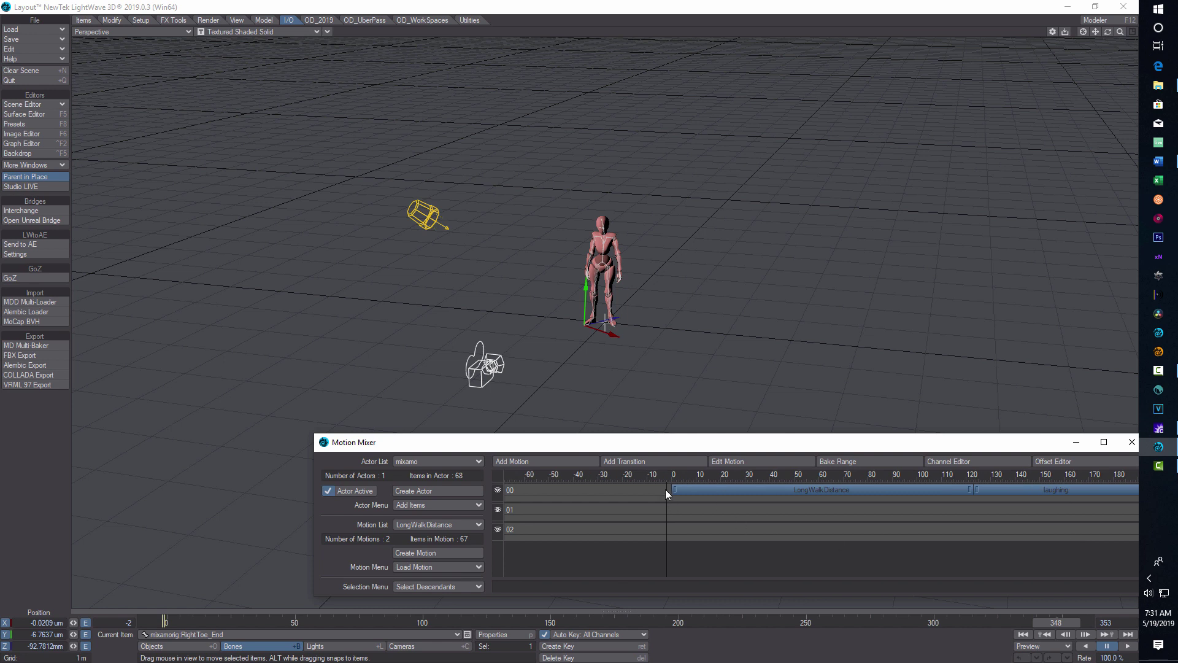
left_click(1022, 634)
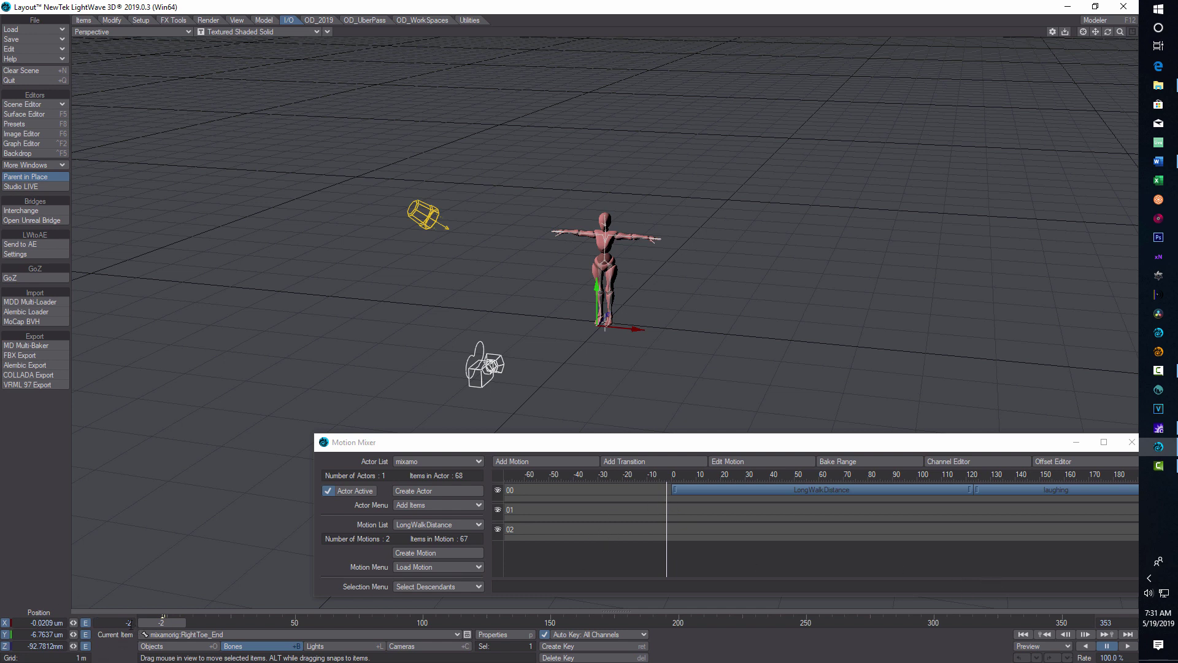
type("0")
key("Tab")
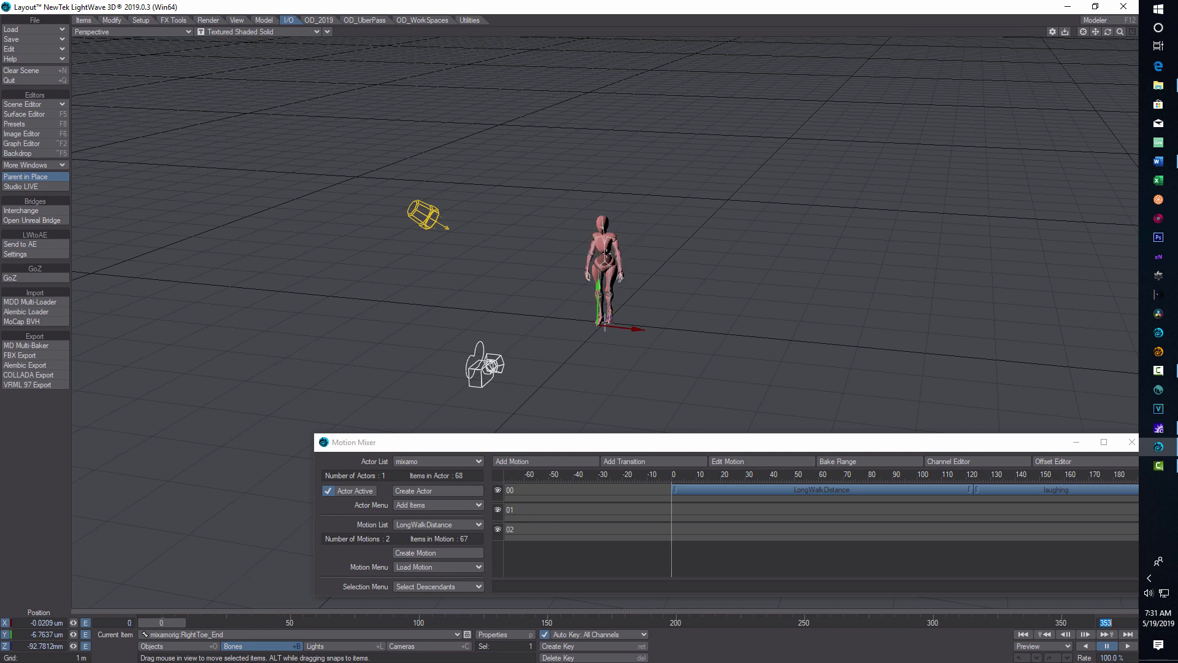
left_click(906, 439)
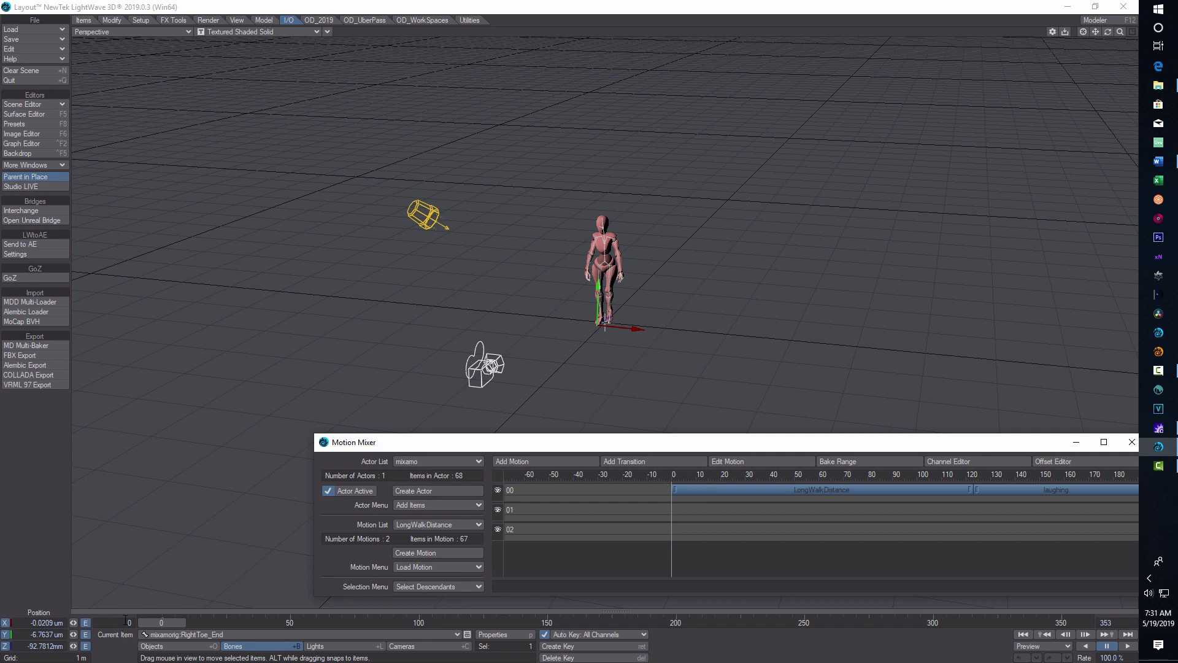
left_click_drag(776, 444, 499, 456)
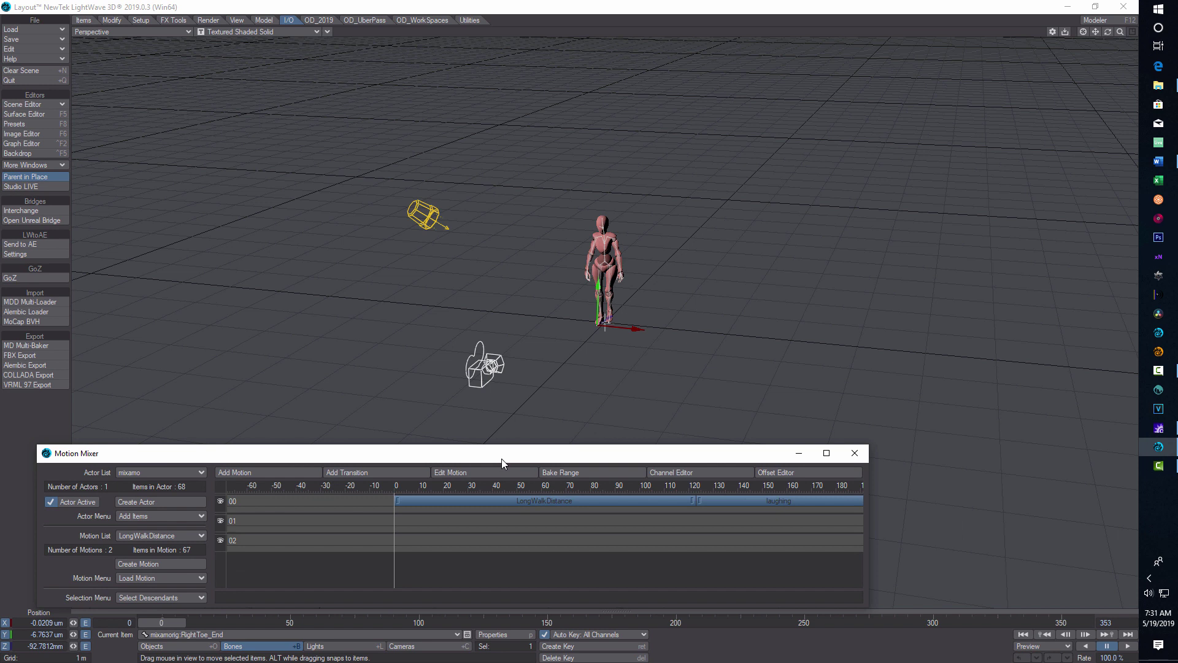
Step: Play the walk and laughing sequence in the perspective view, keeping the Motion Mixer window clear of the character, and stop it at frame 274
left_click(1127, 645)
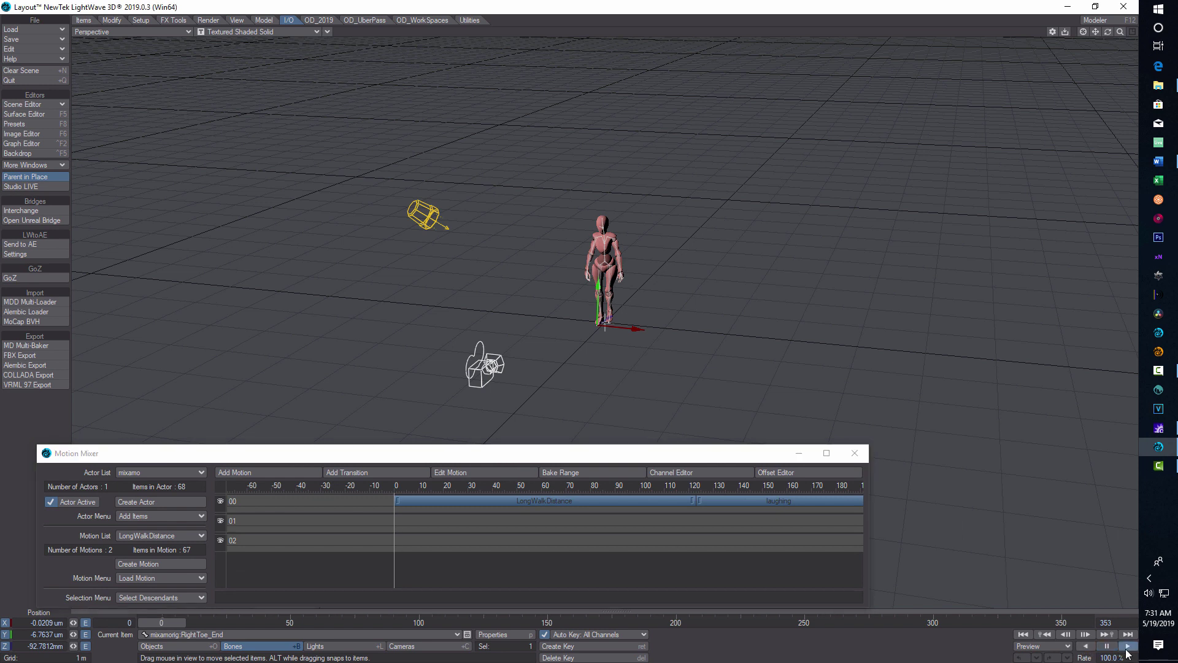
left_click_drag(635, 459, 626, 503)
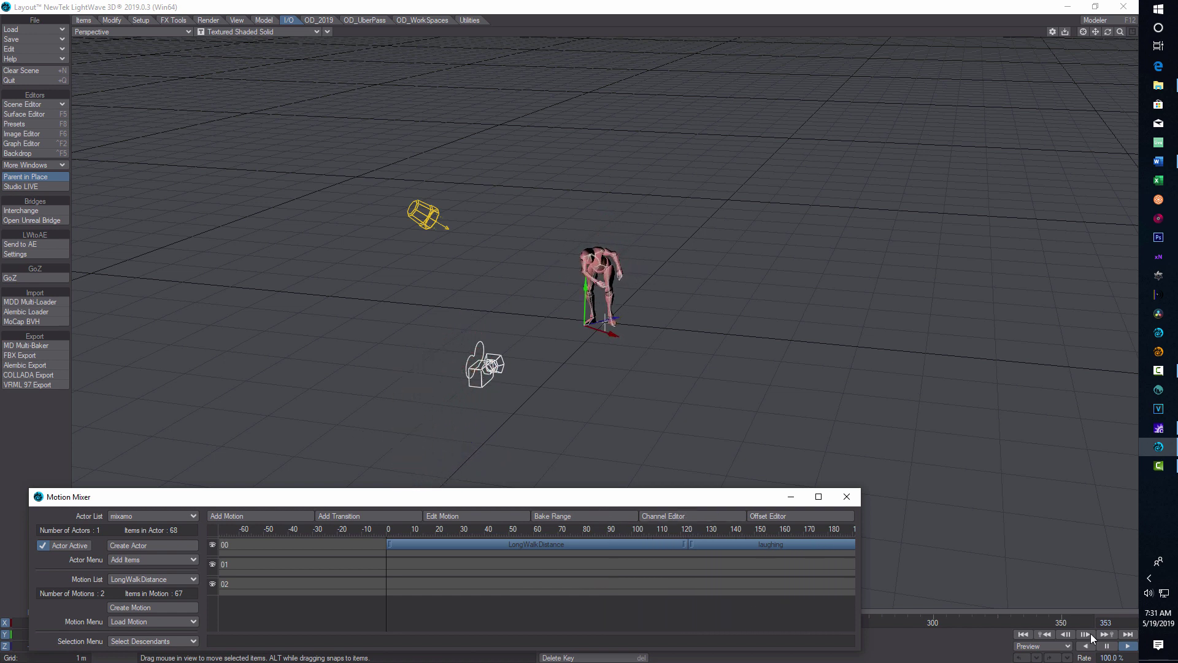
left_click(1106, 647)
left_click_drag(661, 499, 618, 418)
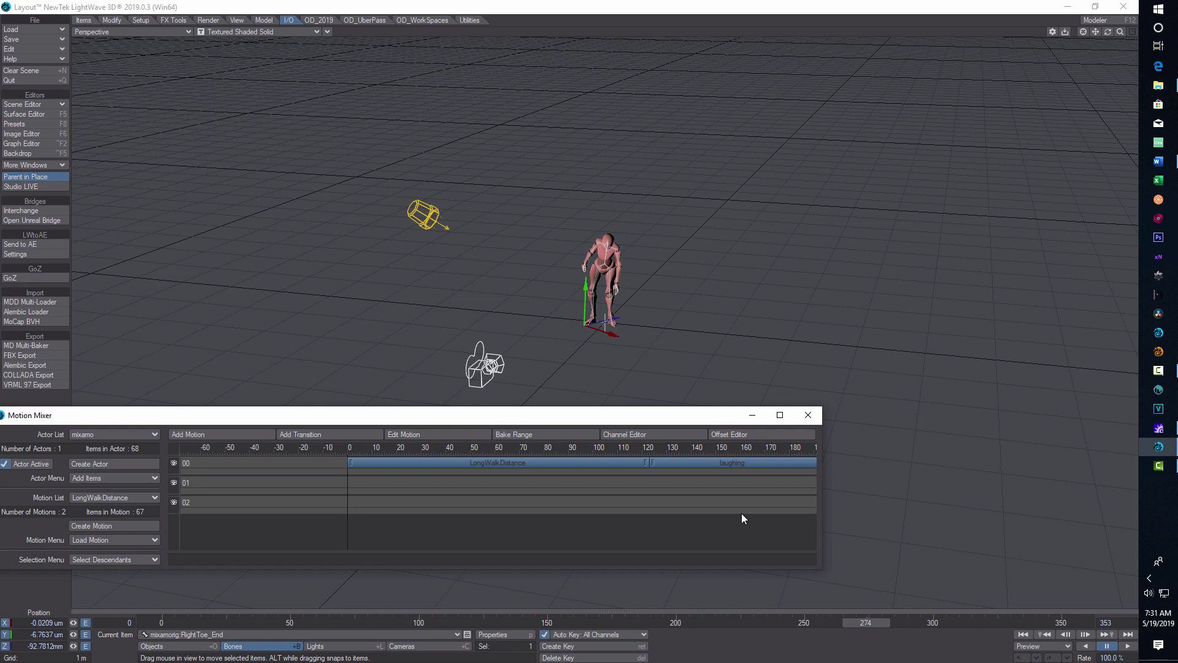
Step: Offset the laughing motion from LongWalkDistance with the offset type Relative, and uncover the character in the viewport
left_click(703, 464)
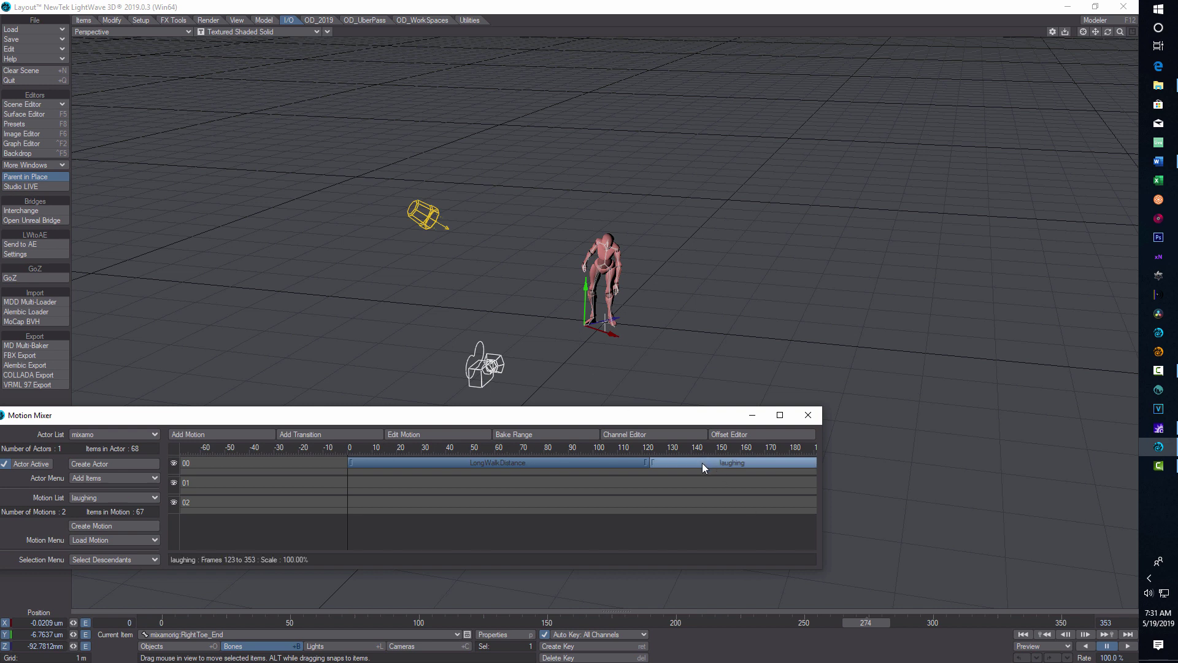
left_click(730, 436)
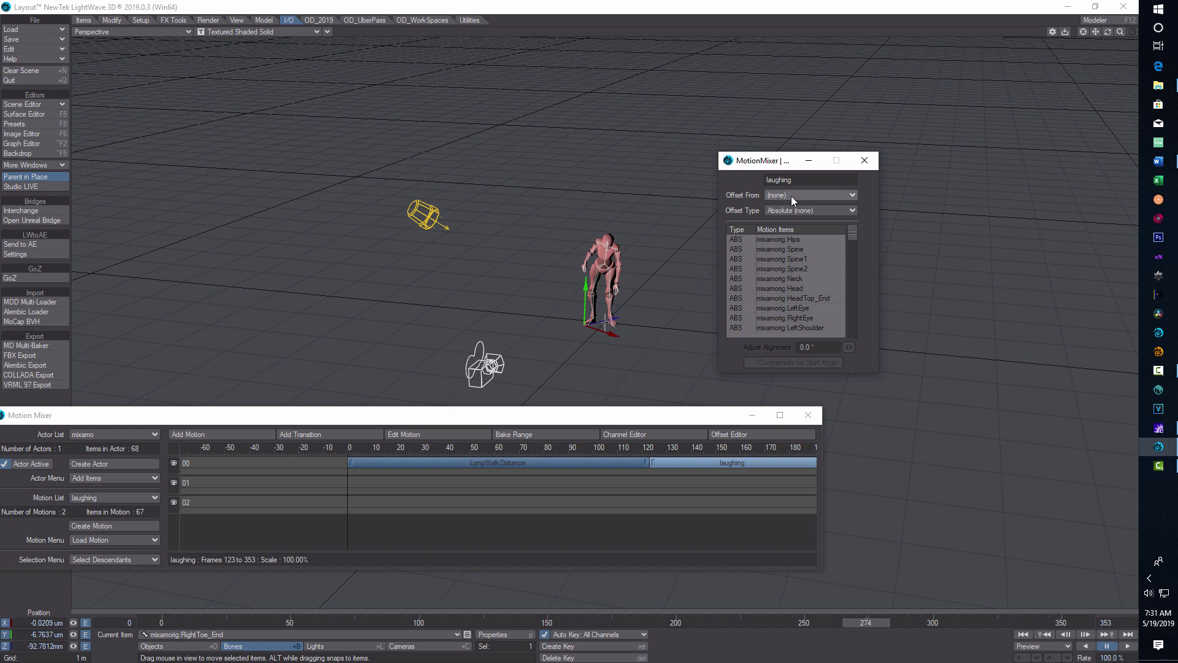
left_click(852, 195)
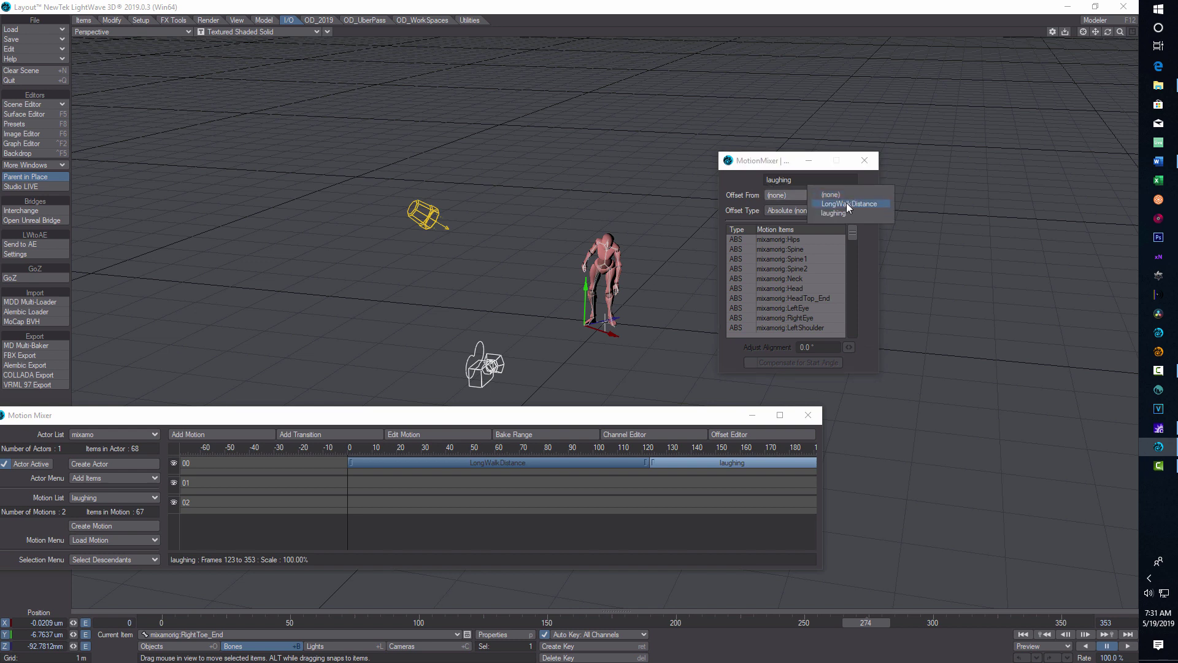
left_click(847, 204)
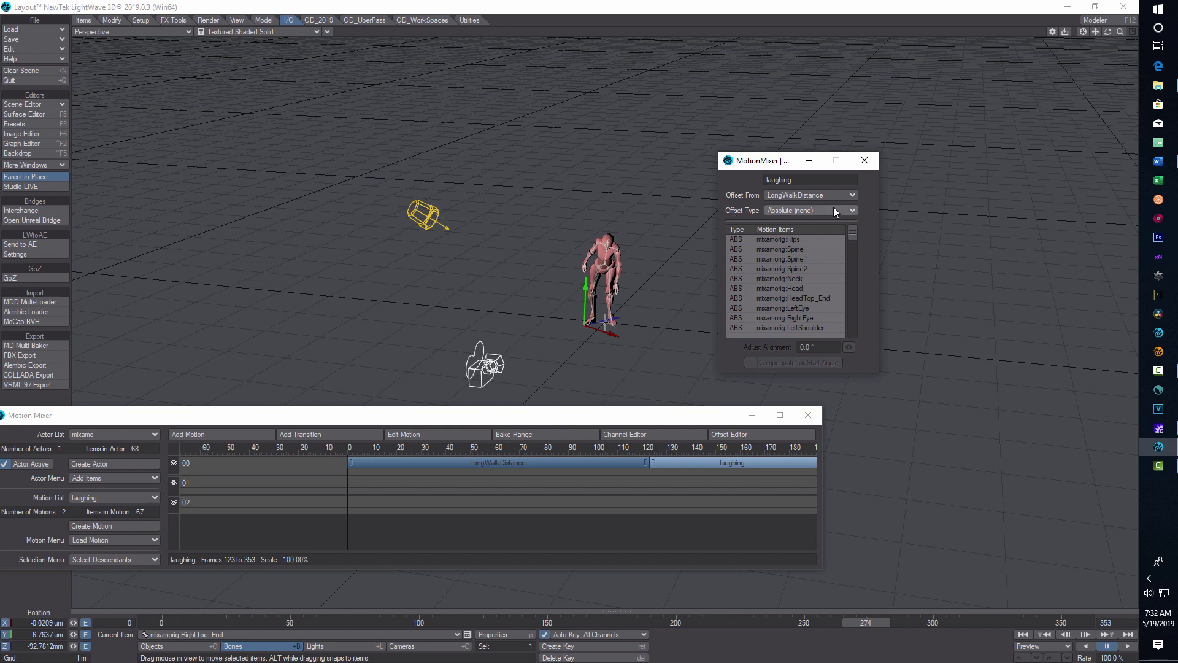
left_click(852, 210)
left_click(853, 217)
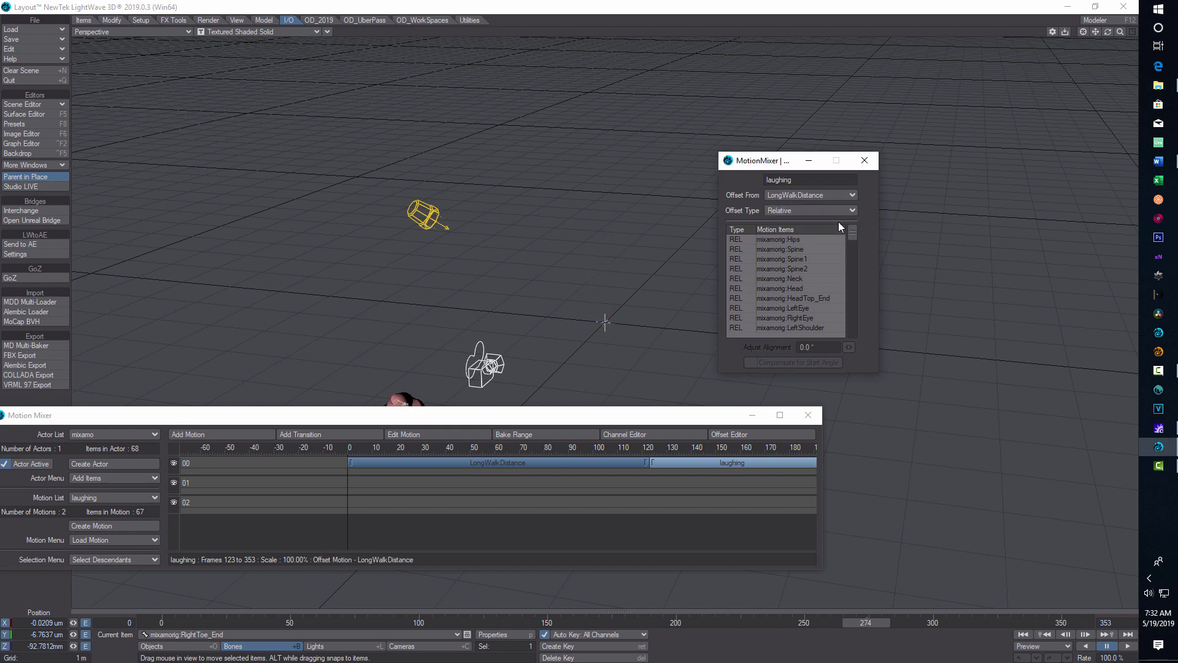
left_click_drag(693, 422, 582, 552)
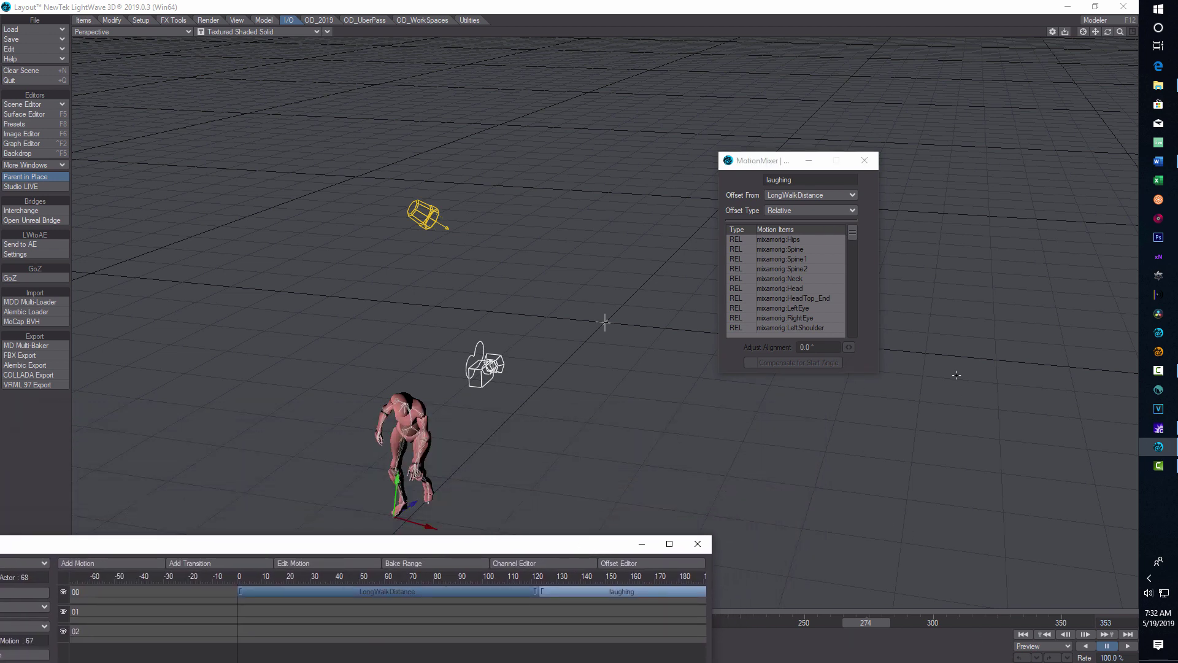
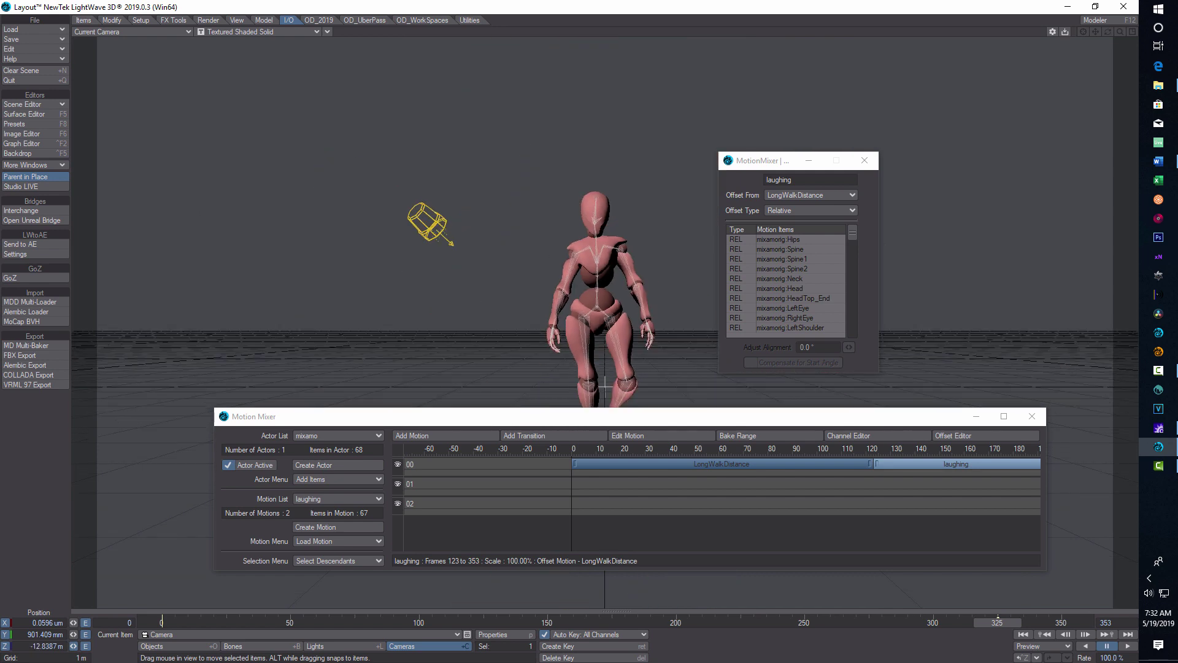
Step: Move the camera back to a Z position of about -17.12 m at frame 325, with the Motion Mixer window out of the way
left_click_drag(73, 646, 76, 659)
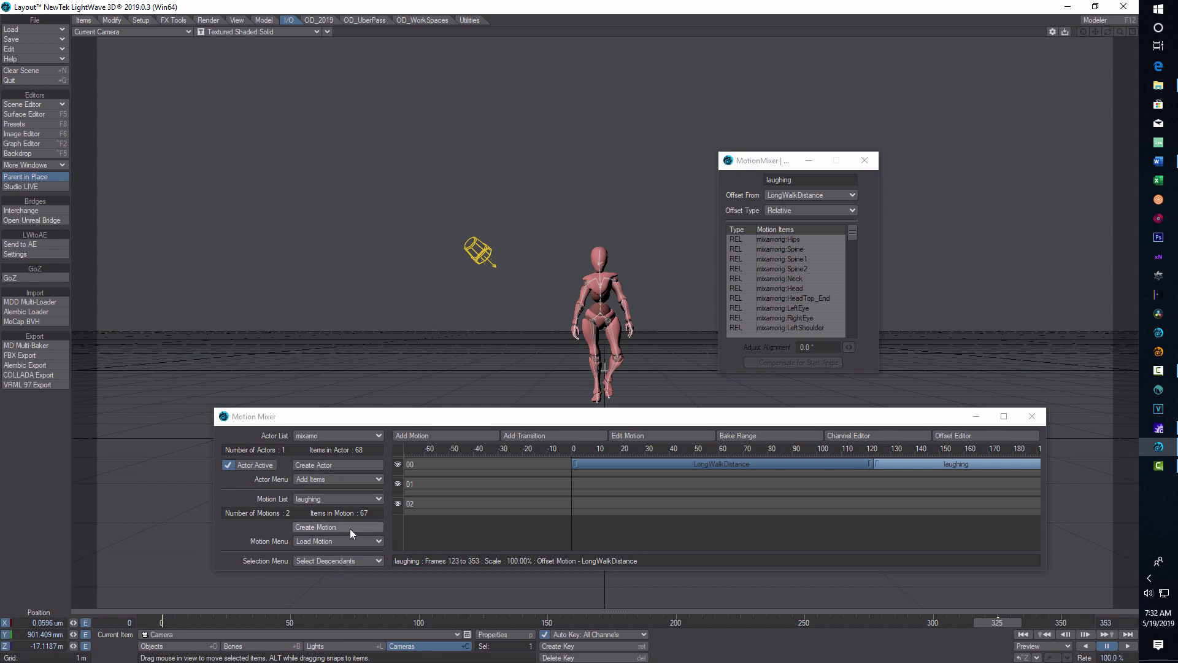
left_click_drag(570, 419, 331, 481)
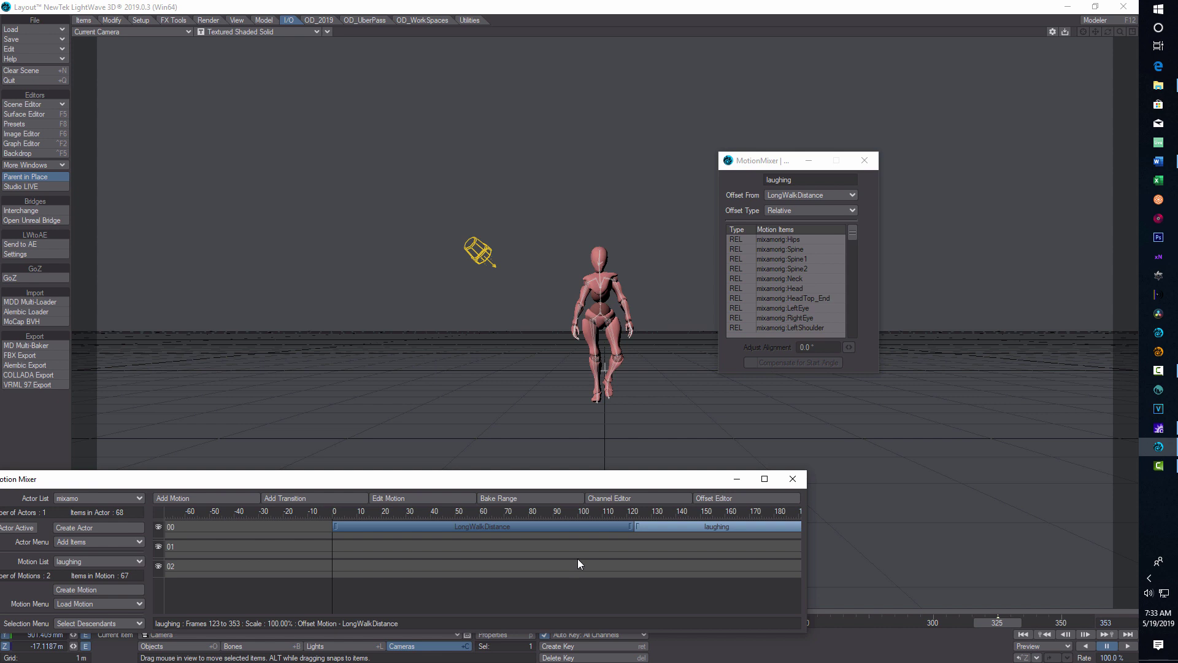
Step: Examine the character's pose at frames 119 and 128, on either side of the join between LongWalkDistance and laughing
left_click(632, 512)
mouse_move(631, 511)
left_mouse_down()
mouse_move(102, 603)
mouse_move(237, 443)
left_mouse_up()
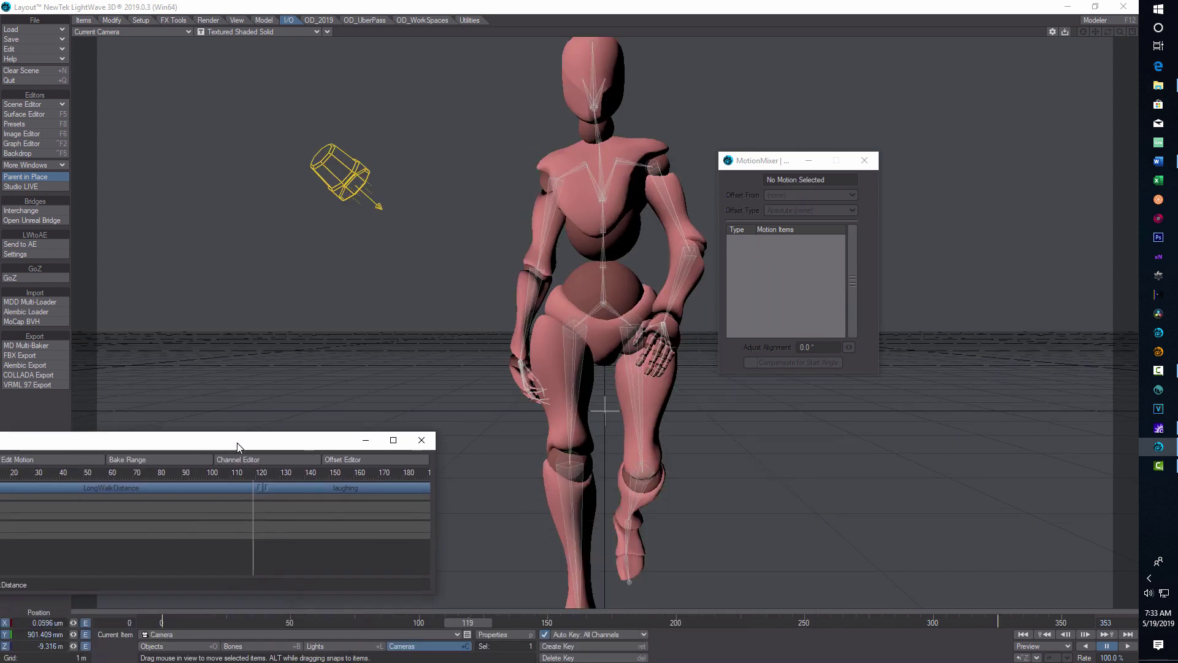
left_click(268, 489)
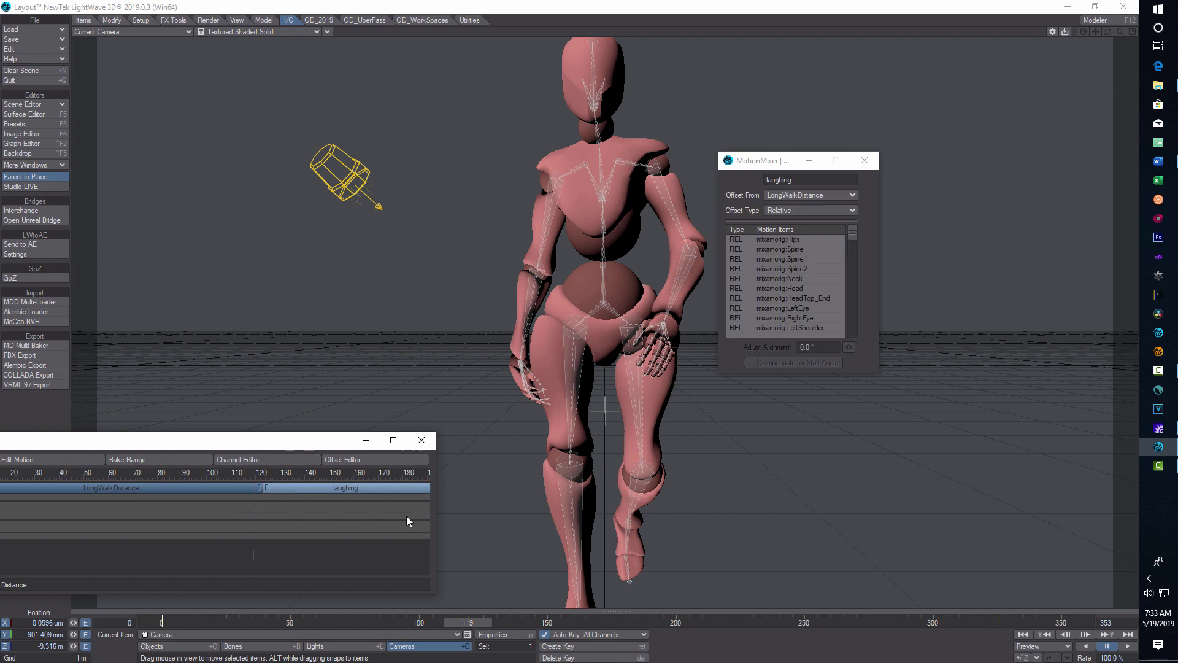
left_click(257, 500)
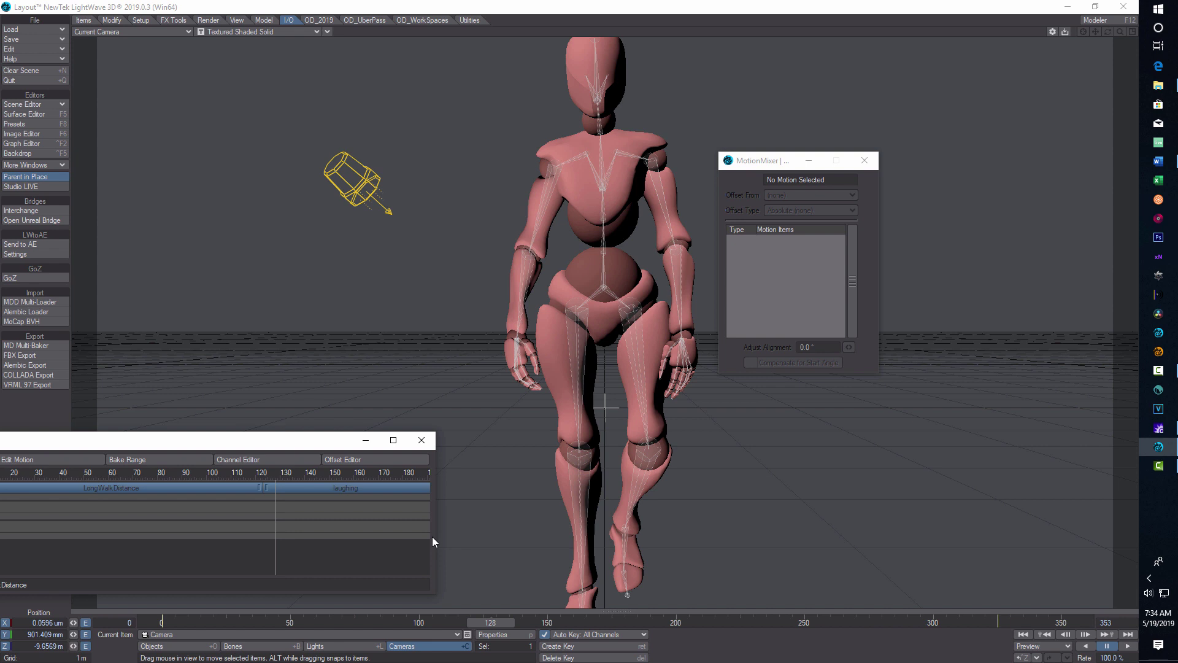
Step: Scrub further into the laughing motion to about frame 165 and inspect the character's full pose through the camera
left_click_drag(311, 442, 673, 495)
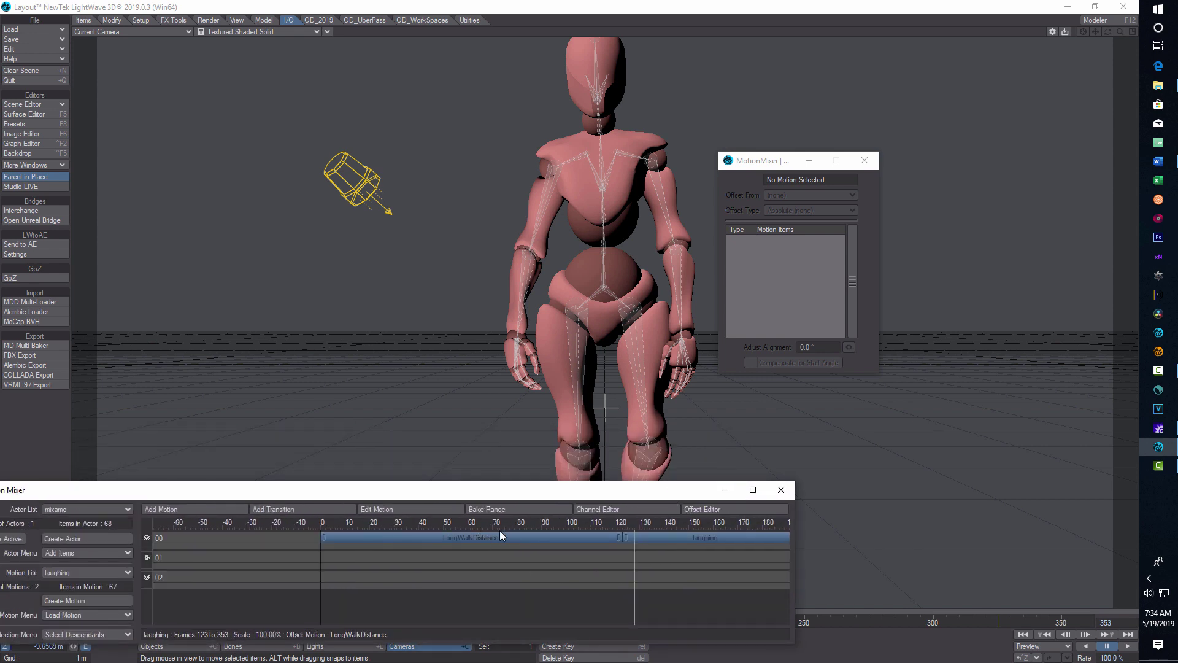
left_click_drag(535, 490, 275, 491)
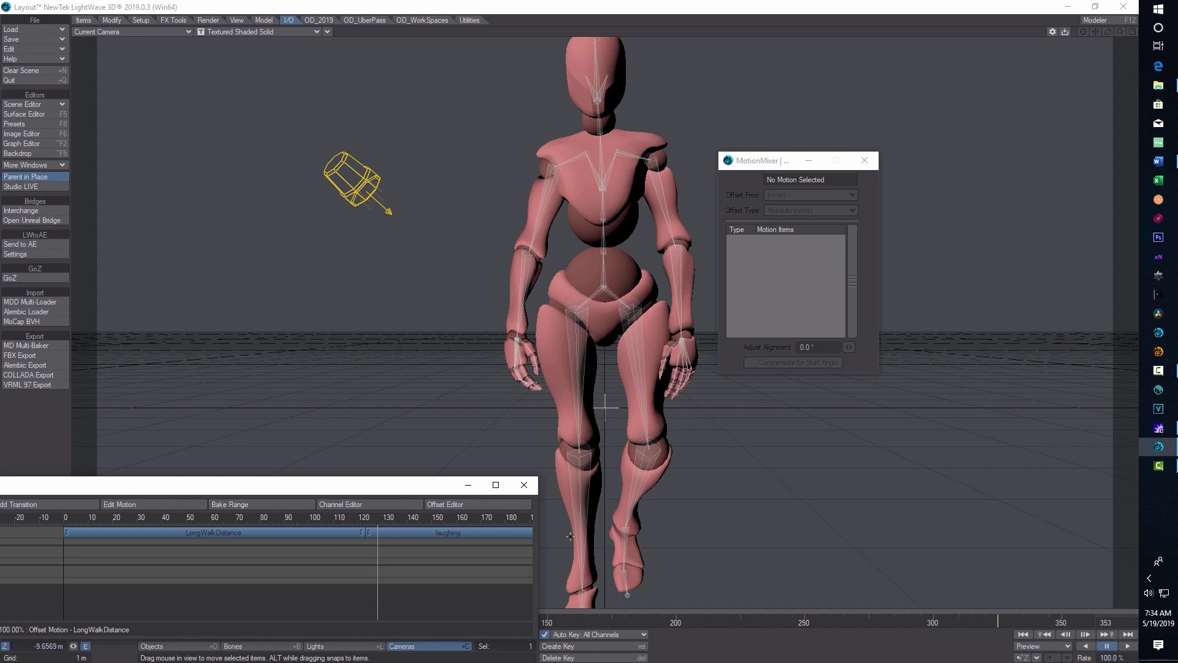
left_click_drag(424, 489, 897, 416)
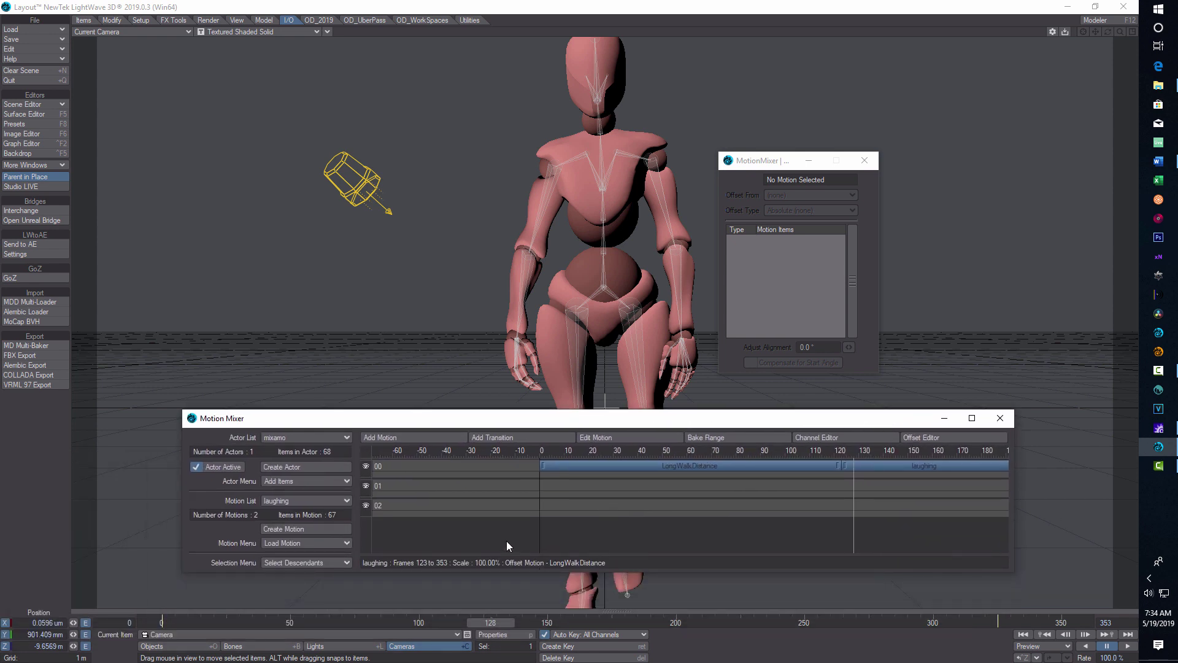
left_click_drag(491, 622, 583, 622)
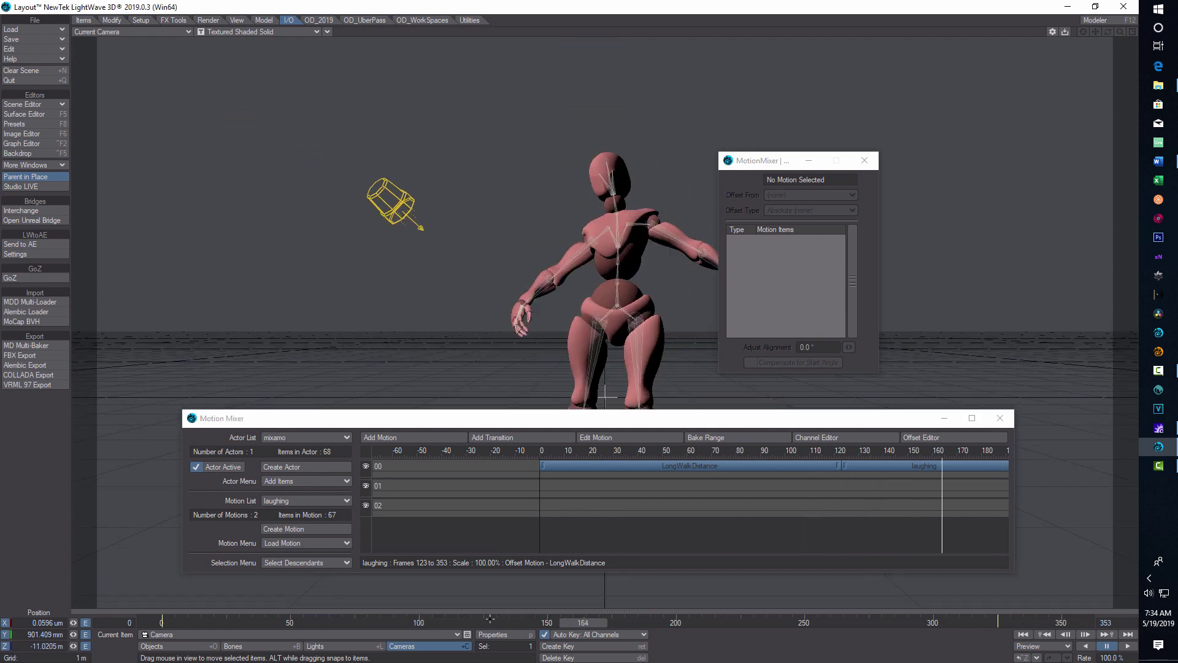
left_click_drag(580, 417, 108, 345)
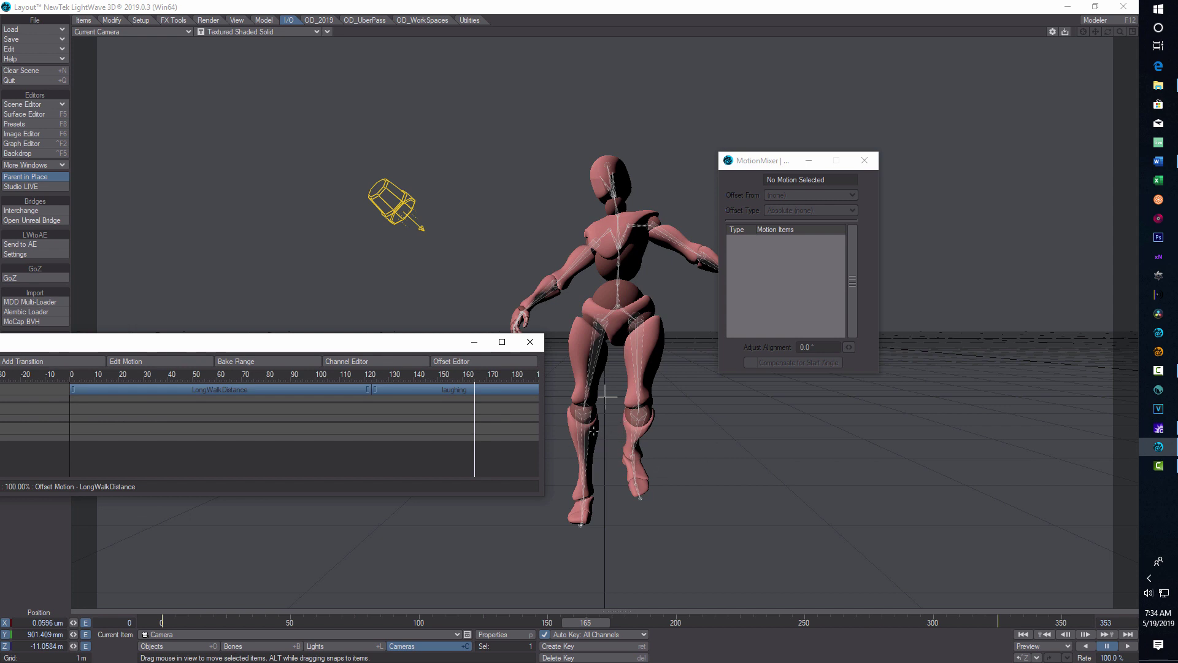
Step: Add another LongWalkDistance motion on track 01, starting at frame 353 where the laughing motion ends
left_click_drag(259, 349, 496, 393)
left_click_drag(649, 515, 371, 514)
left_click_drag(550, 503, 275, 506)
left_click_drag(542, 502, 407, 507)
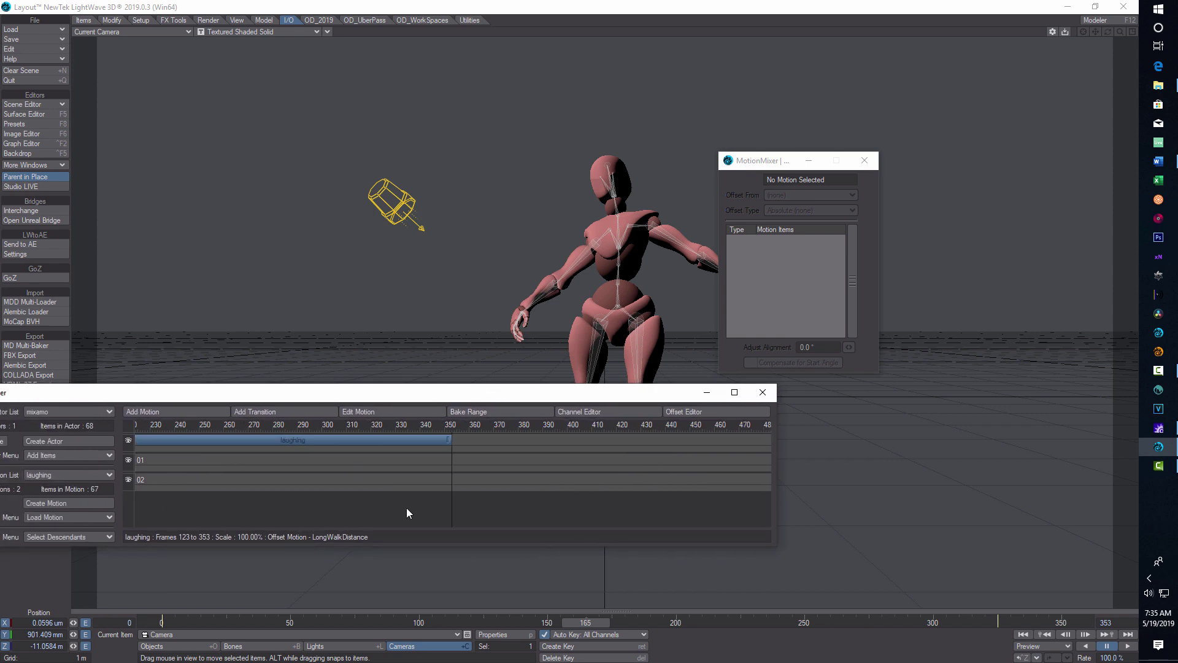
left_click(102, 476)
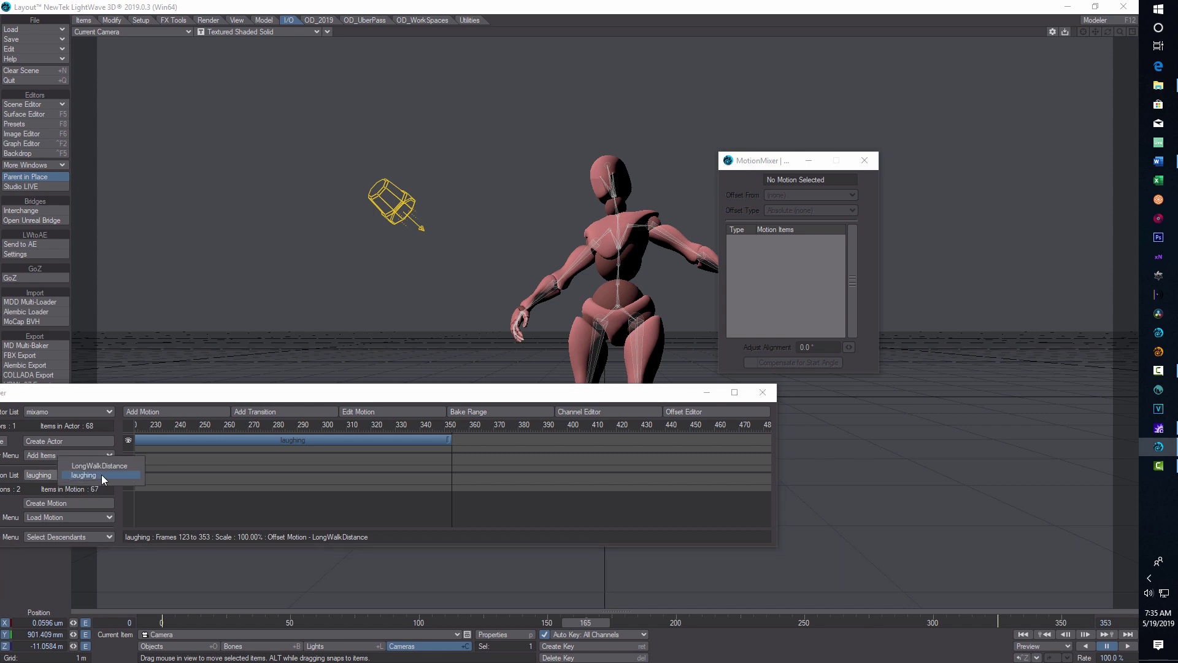
left_click(101, 466)
left_click(197, 412)
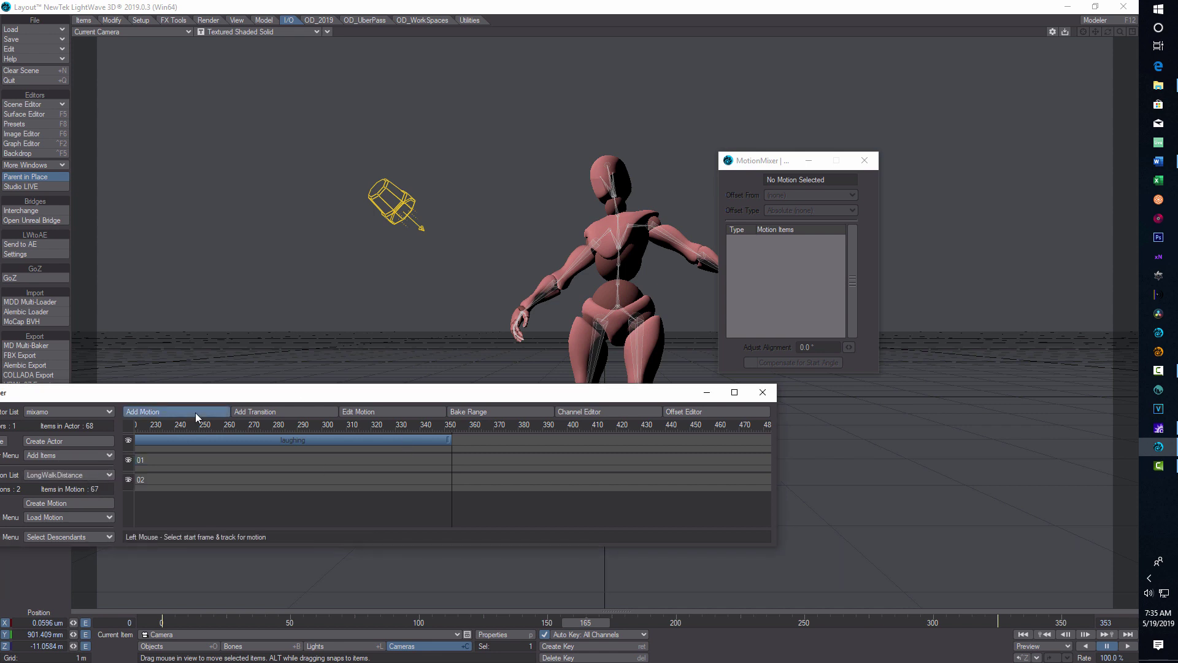
left_click(452, 462)
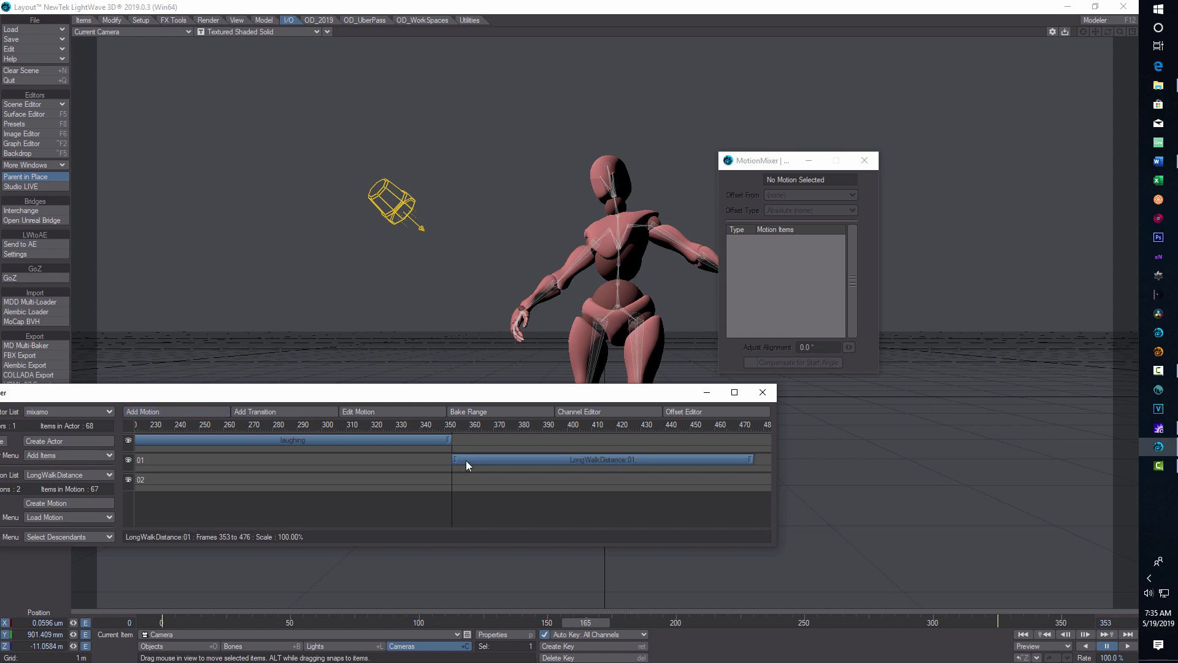
Step: Shift the second LongWalkDistance motion to start at frame 352, and extend the scene's last frame to its end at 475
left_click(465, 460)
left_click_drag(465, 460, 463, 461)
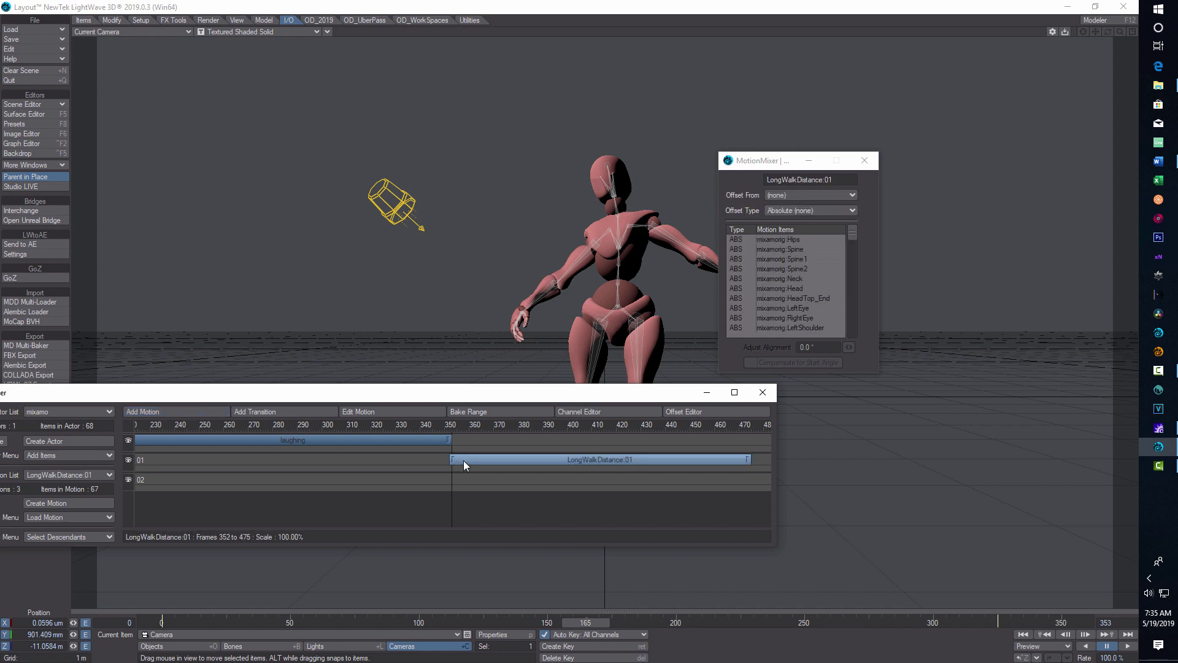
left_click(452, 508)
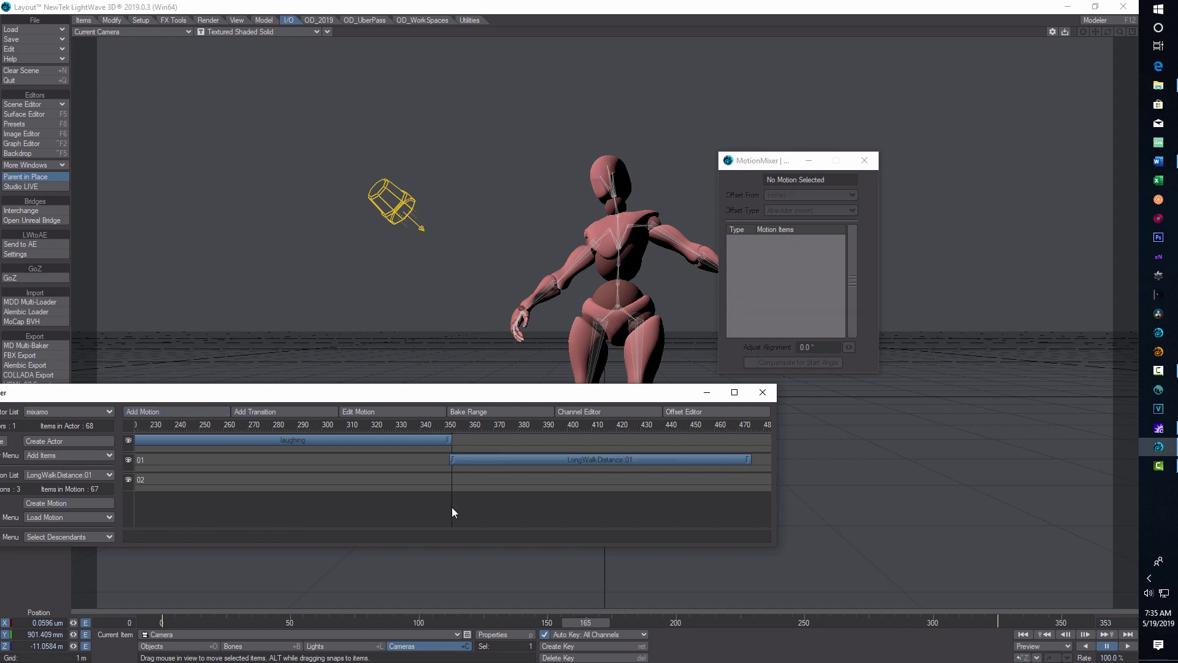
left_click_drag(452, 507, 752, 494)
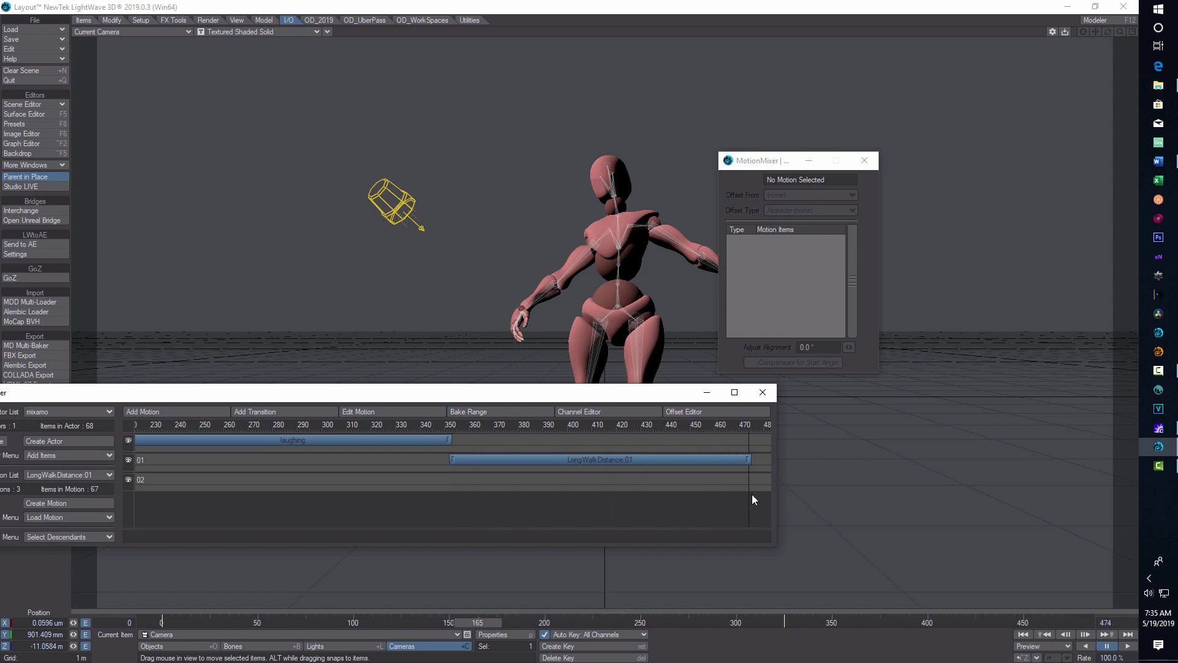
Step: Play the extended walk, laughing and walk sequence through the camera with Motion Mixer minimized, and stop it at frame 405
left_click(706, 392)
left_click_drag(483, 623, 161, 623)
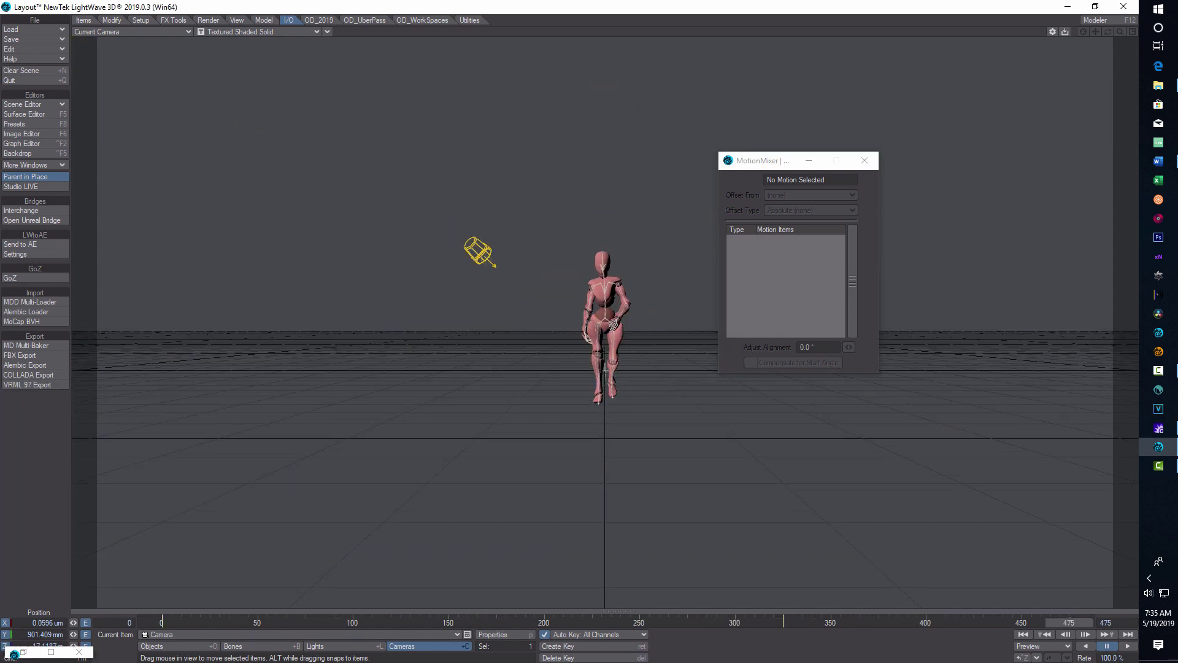
left_click(1129, 646)
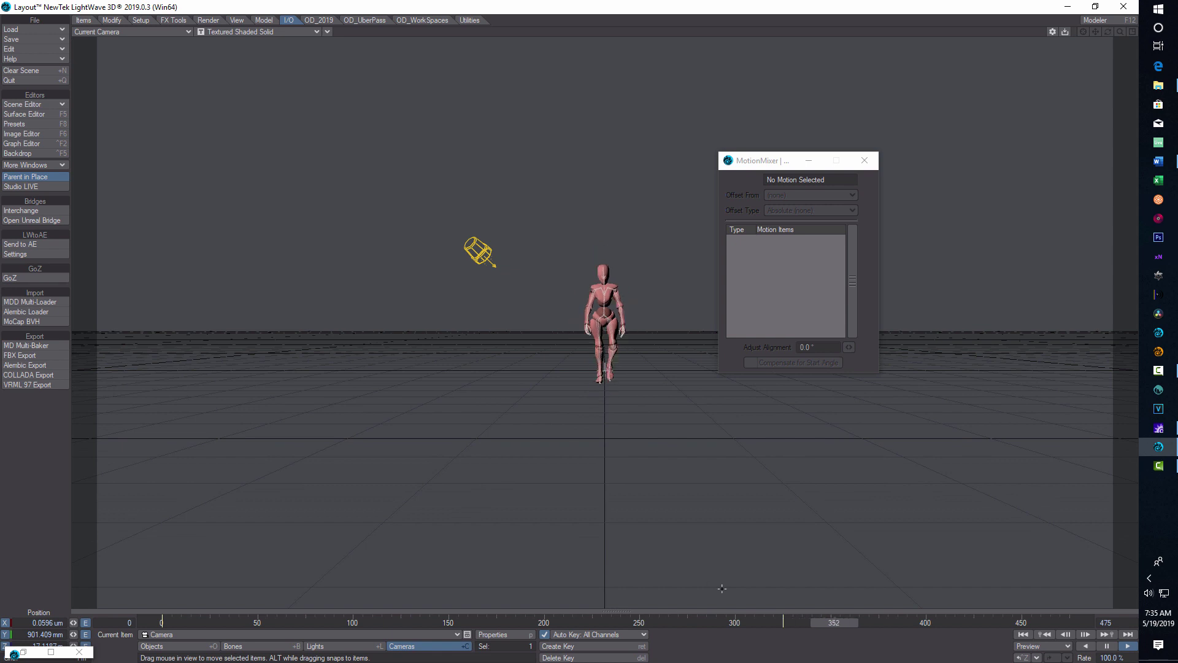
left_click(1108, 647)
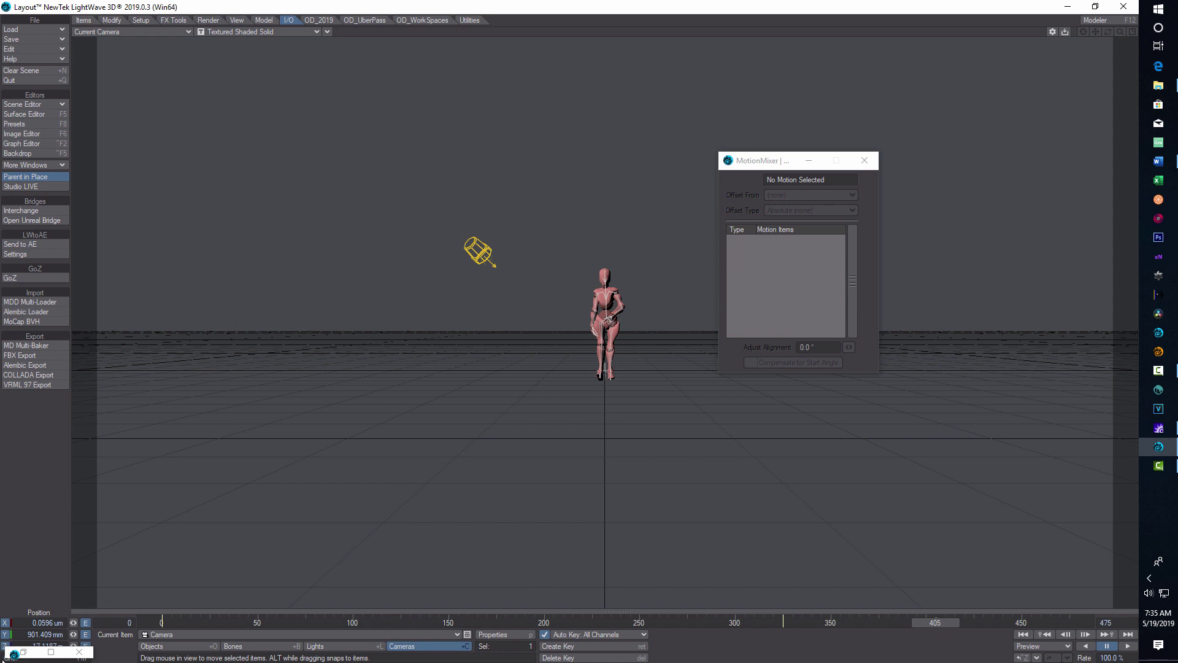
Step: Bring back Motion Mixer and compare the character's position at frames 352, 344 and 358 around the second walk's start
left_click(52, 652)
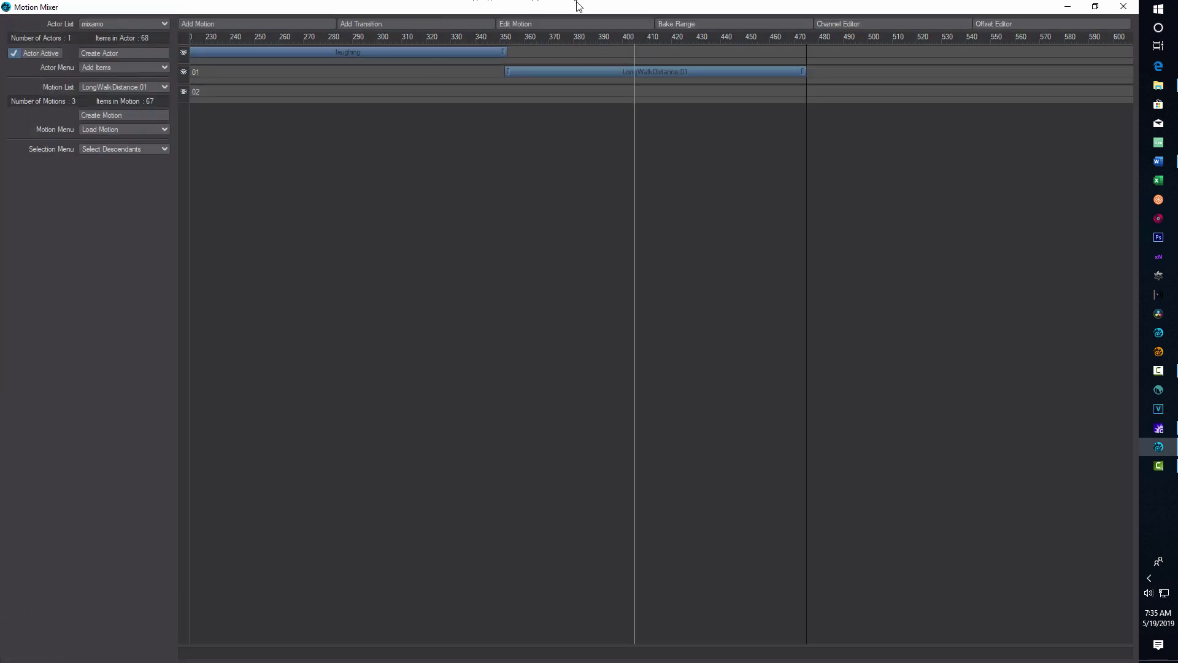
left_click_drag(580, 7, 483, 388)
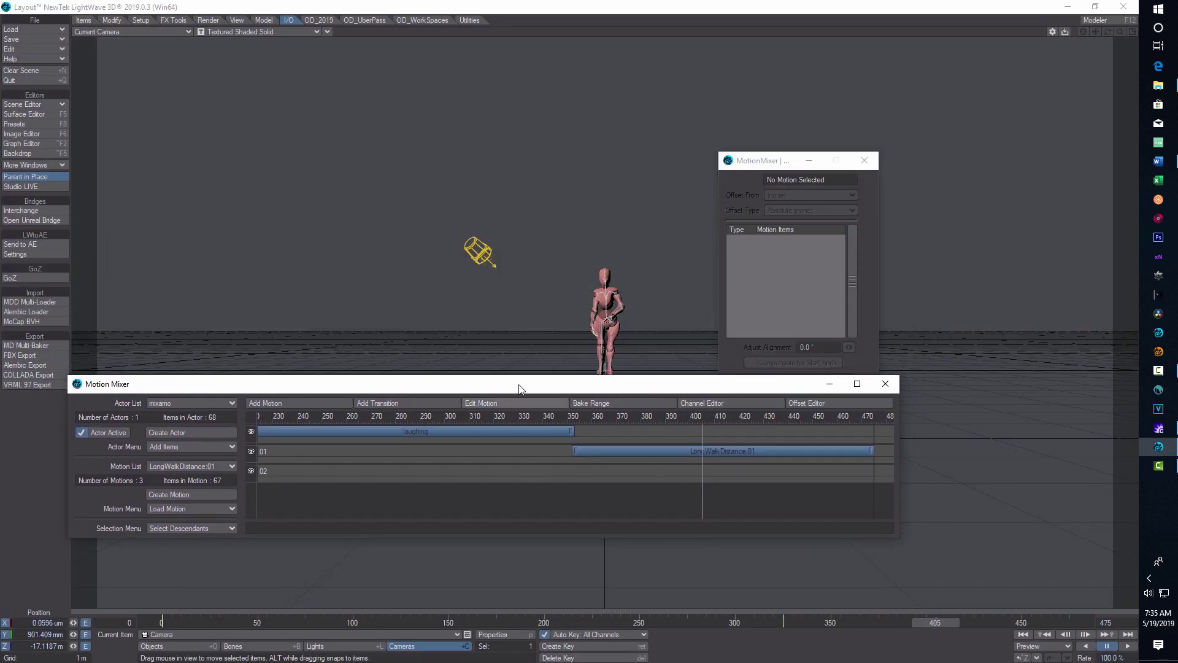
left_click(575, 420)
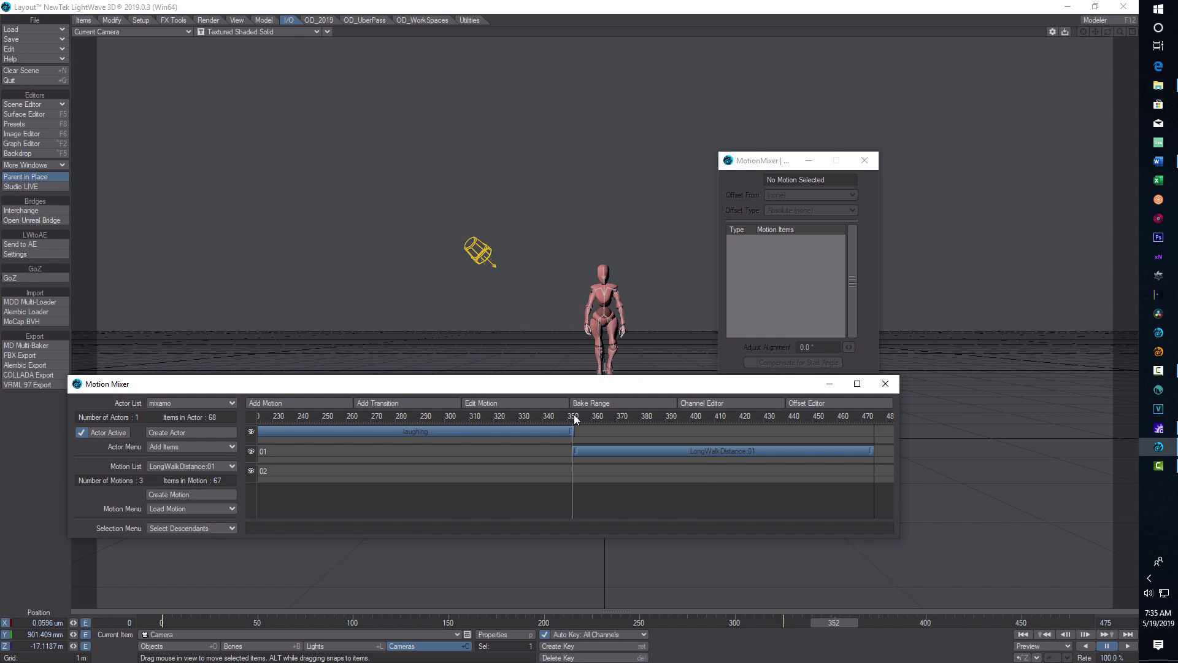
left_click(554, 420)
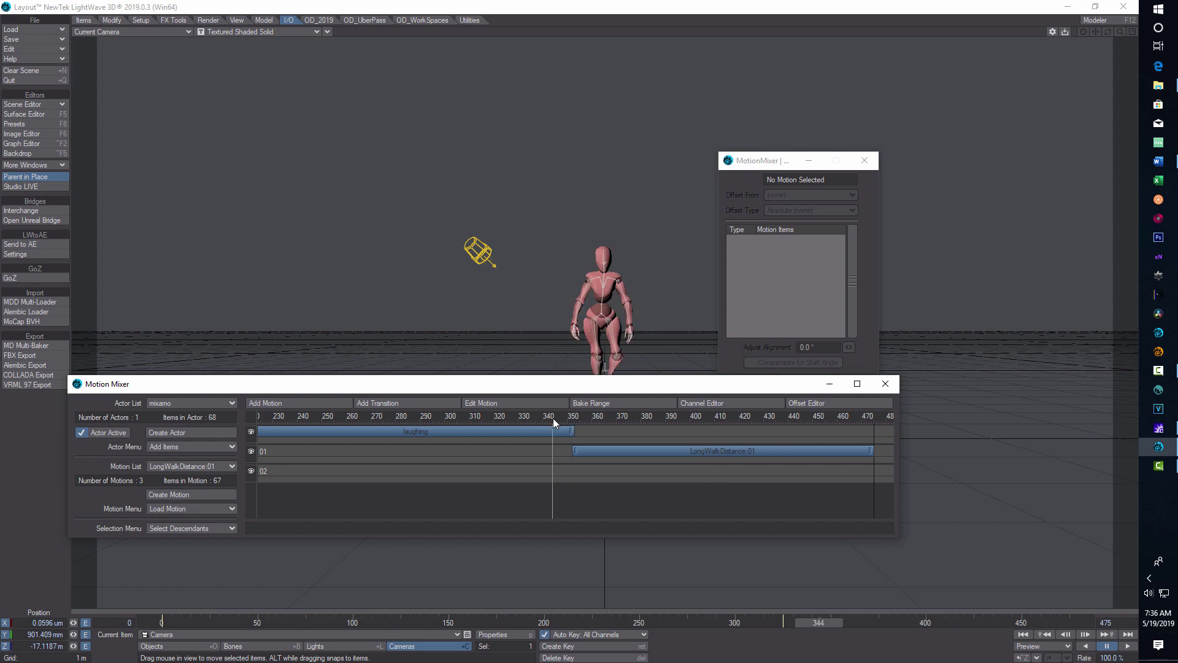
left_click(588, 417)
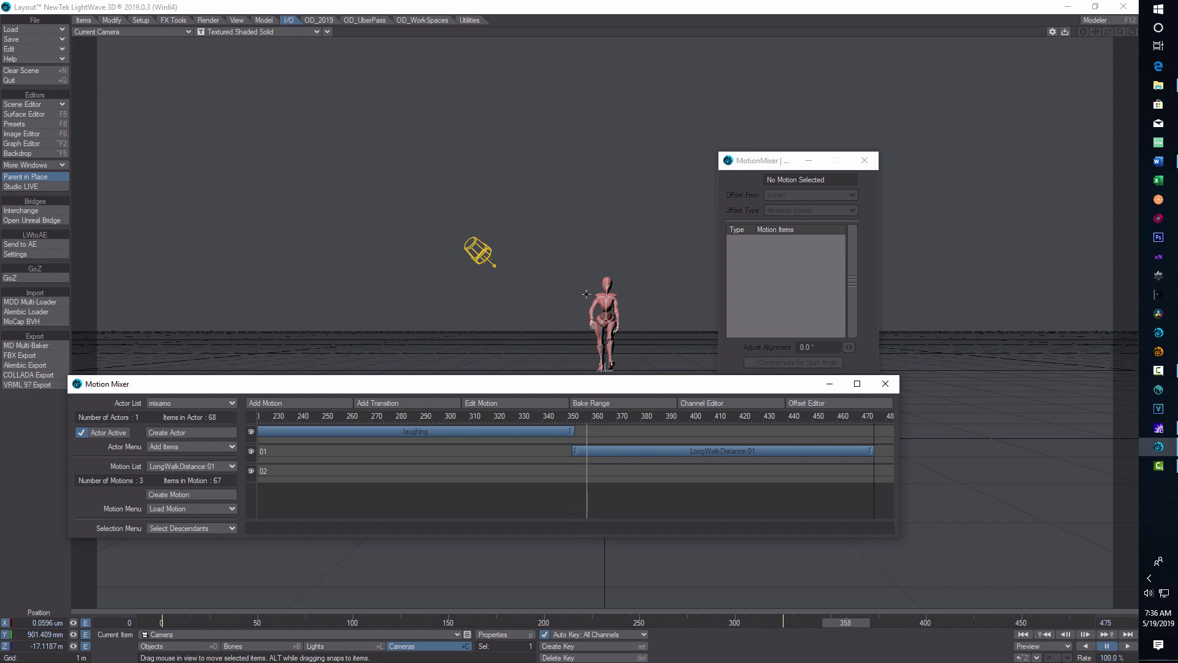
Step: Offset the second LongWalkDistance motion from laughing with a relative offset type, and close the offset settings
left_click(697, 452)
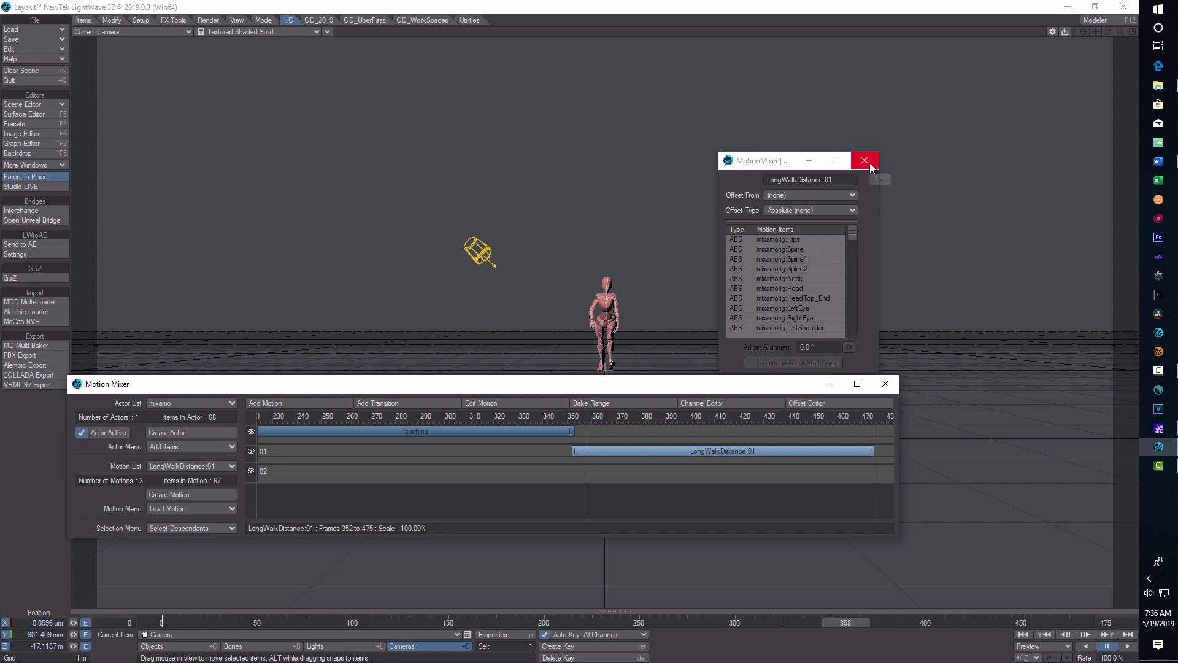
left_click(852, 196)
left_click(853, 204)
left_click(853, 211)
left_click(846, 224)
left_click(864, 161)
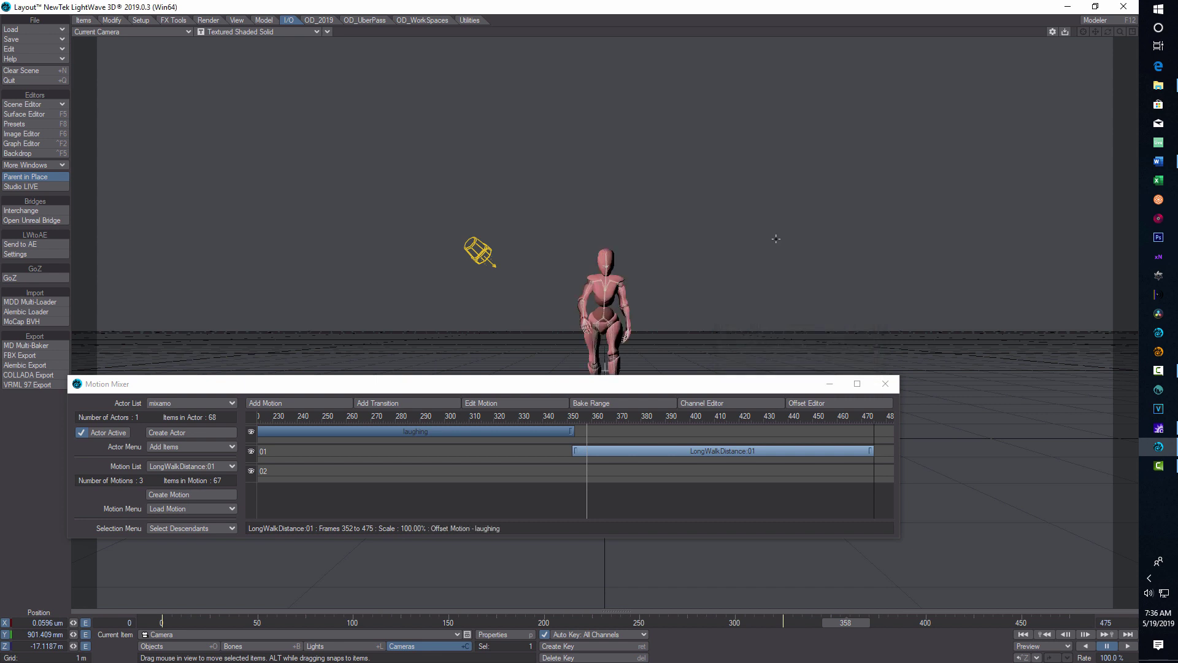
Step: Play the whole walk, laughing and walk sequence from frame 0 with Motion Mixer moved aside, and pause during the final walk
left_click_drag(517, 387, 92, 444)
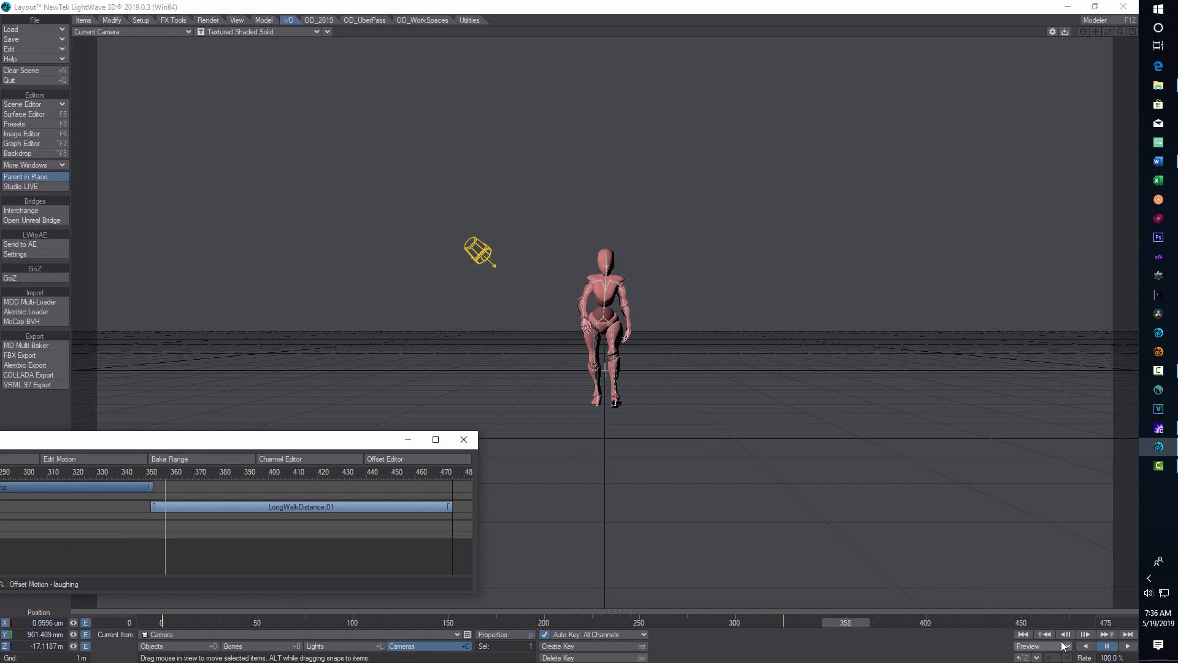
left_click(1023, 634)
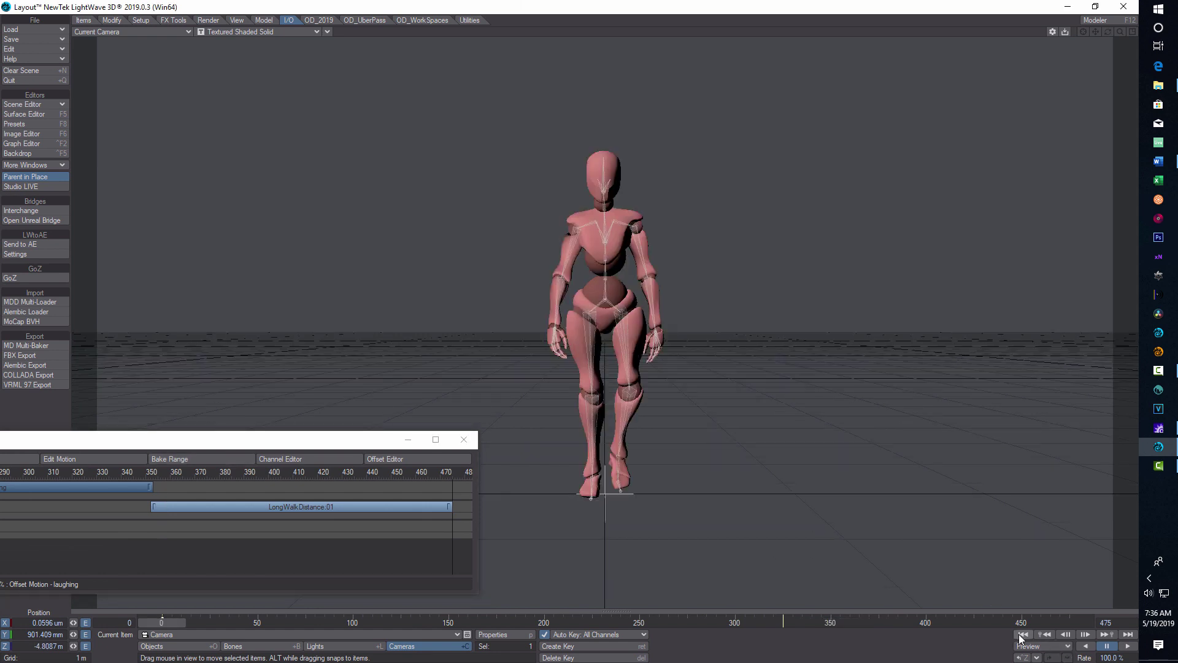
left_click(1128, 646)
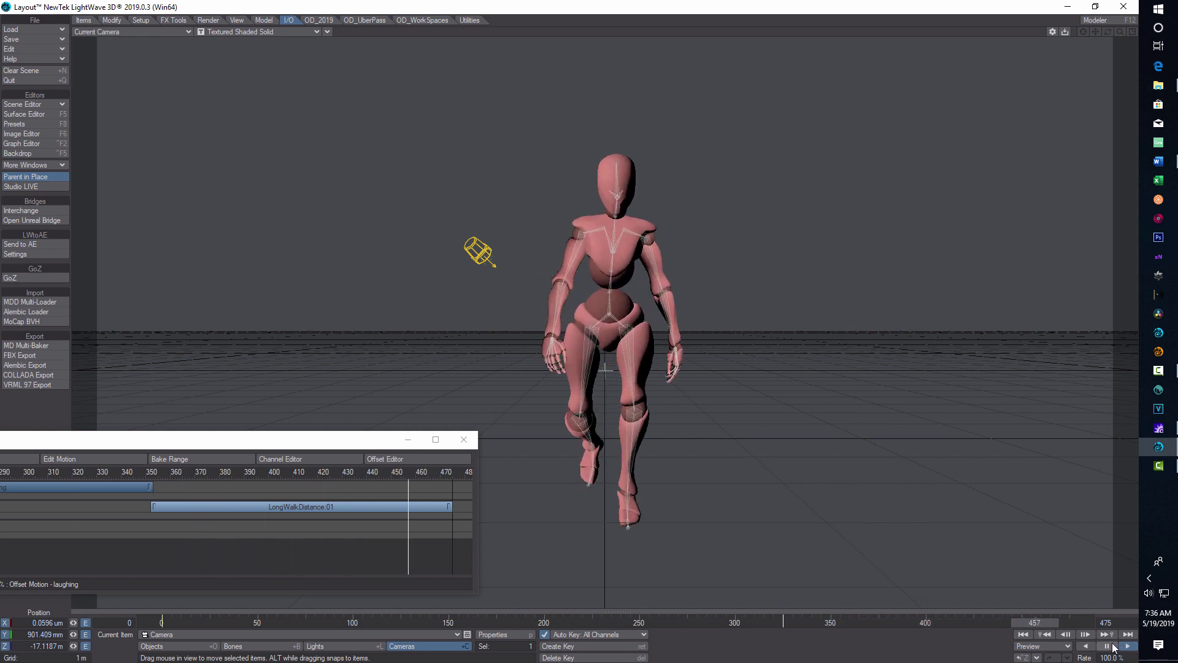
left_click(1109, 646)
Step: Add a transition from laughing to the second LongWalkDistance, and shift that walk to start at frame 342
left_click_drag(317, 439, 501, 462)
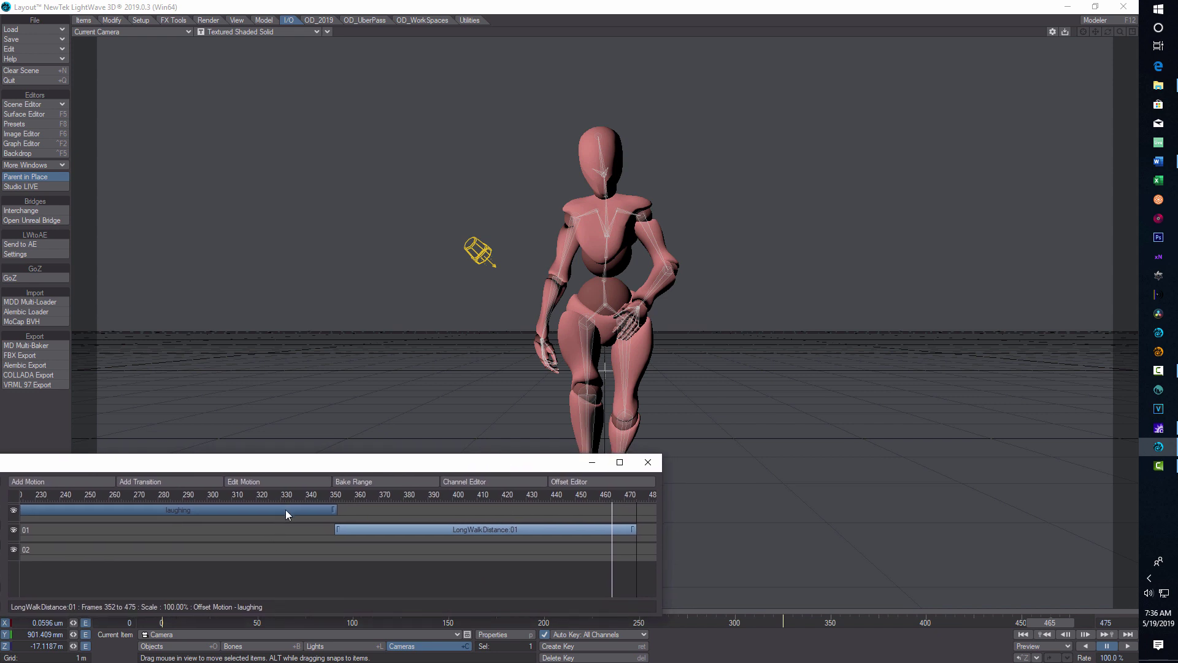
left_click(286, 510)
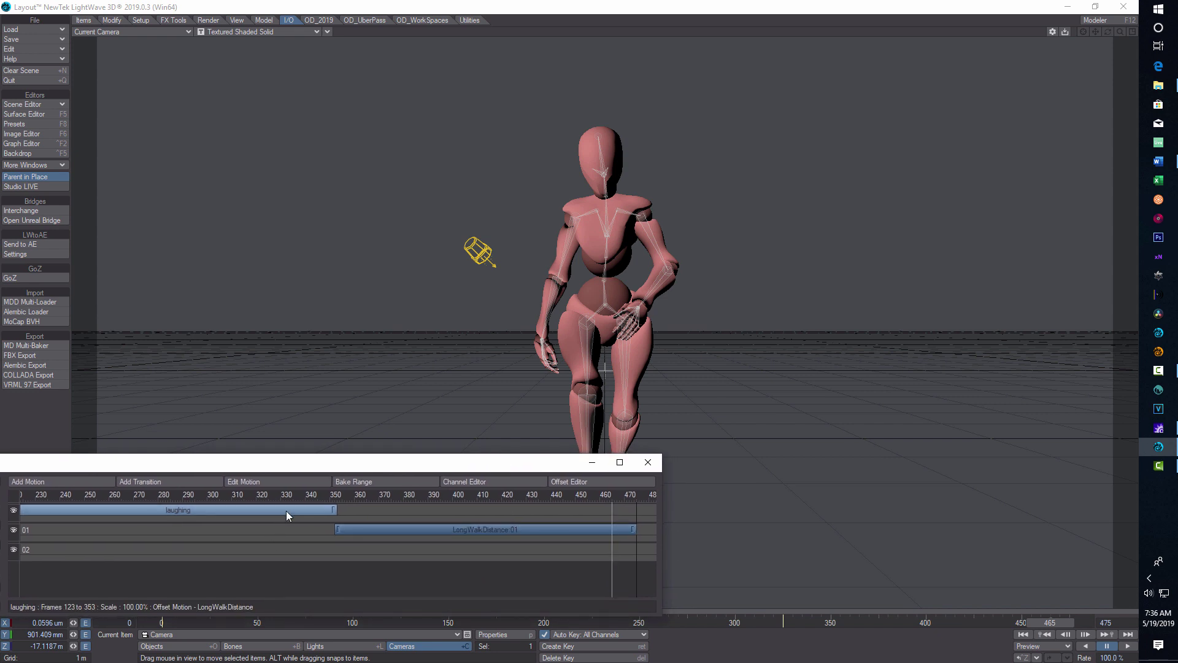
left_click(169, 482)
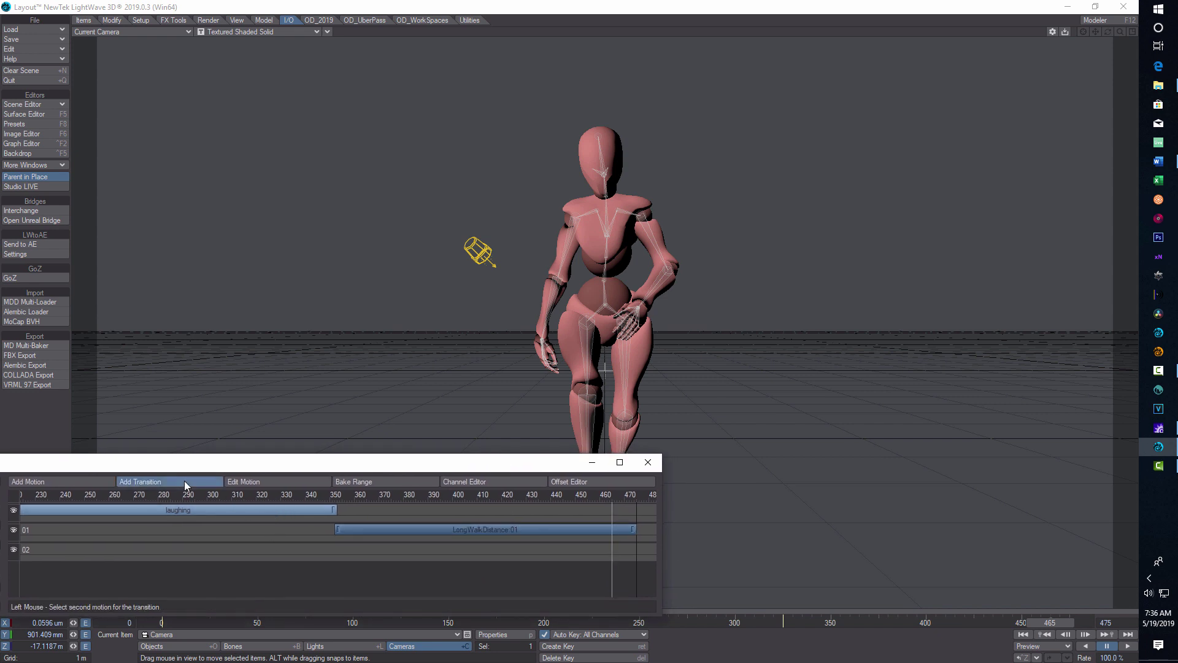
left_click(352, 529)
left_click_drag(352, 528, 330, 532)
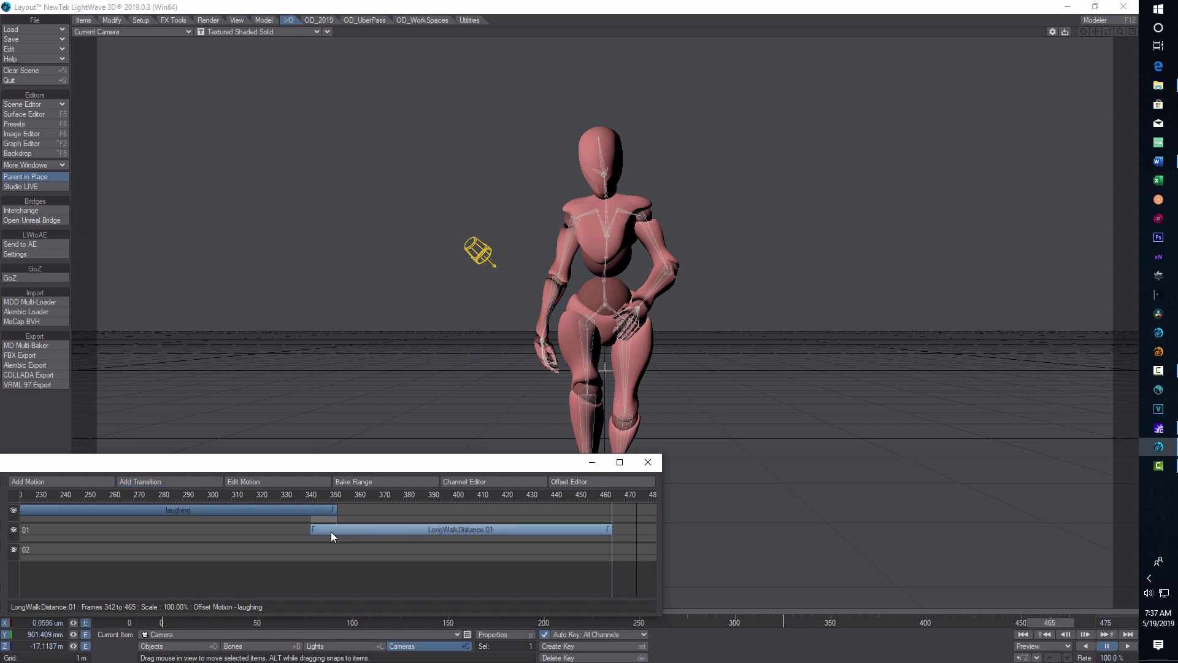
Step: Play the sequence from frame 330 through the overlap to check how laughing blends into the second walk
left_click(281, 494)
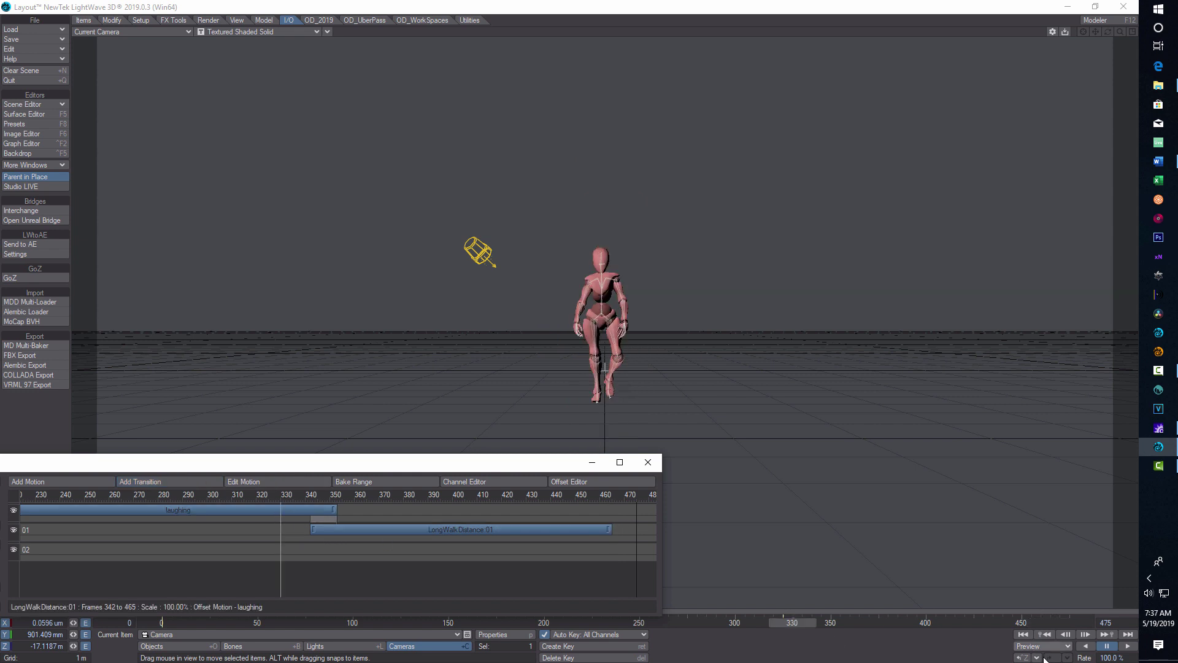
left_click(1128, 647)
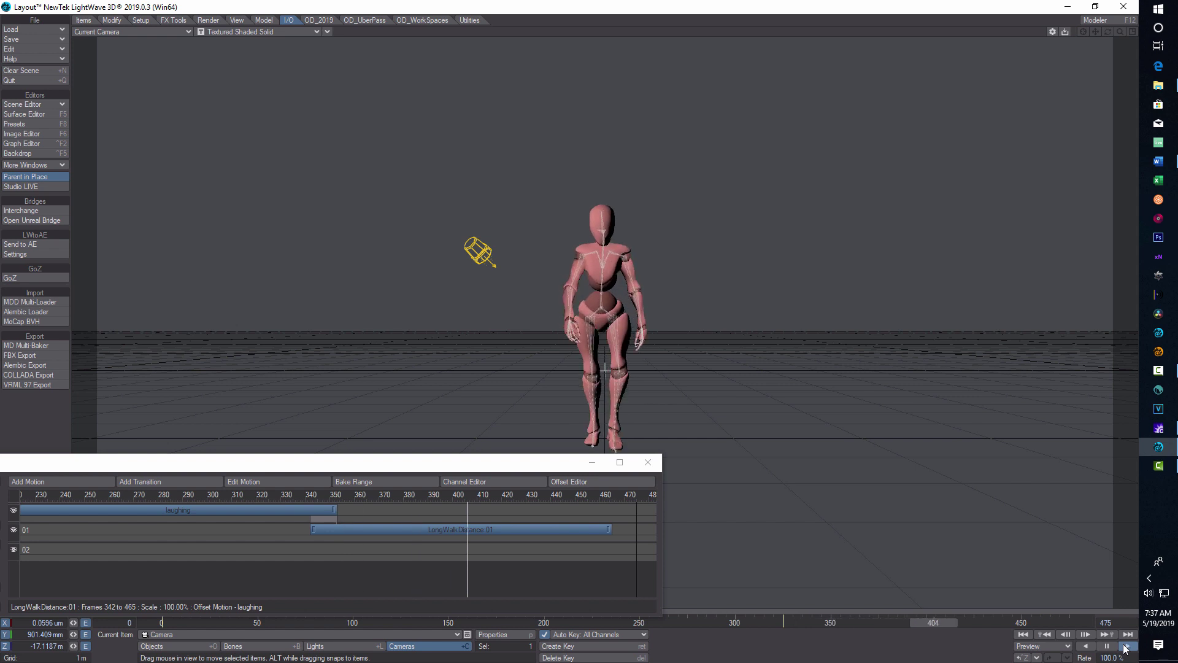
left_click(1107, 648)
left_click(1126, 647)
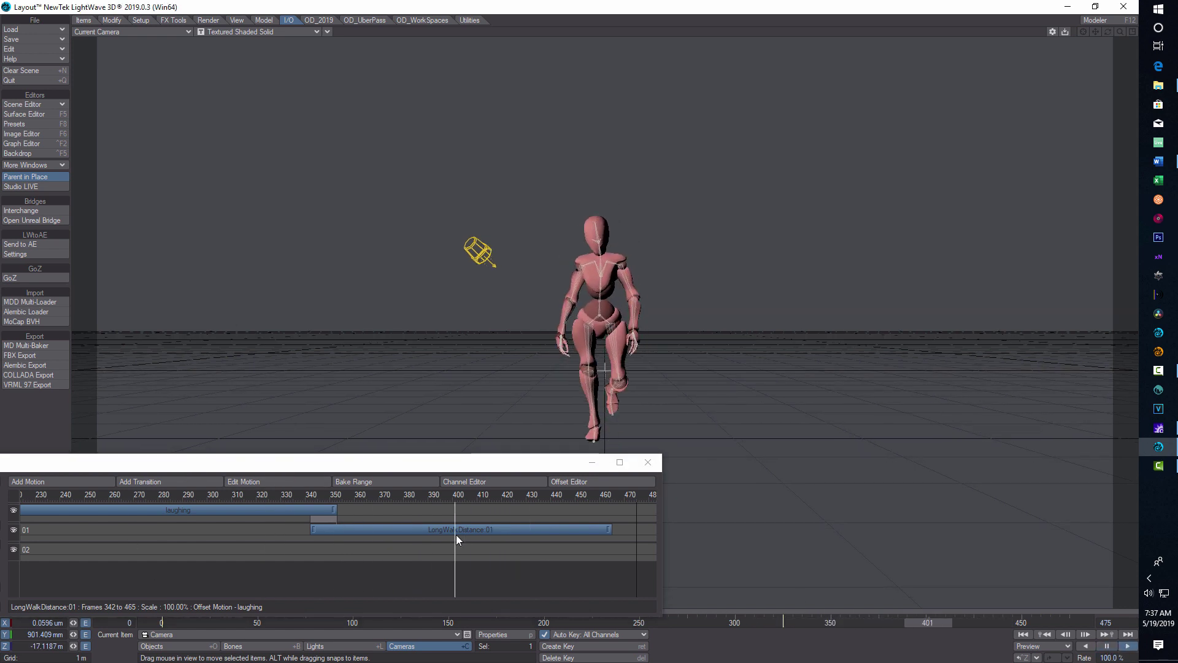
left_click(1105, 646)
Step: Shift the second LongWalkDistance motion to start at frame 330, and play through the longer transition
left_click_drag(404, 531, 374, 534)
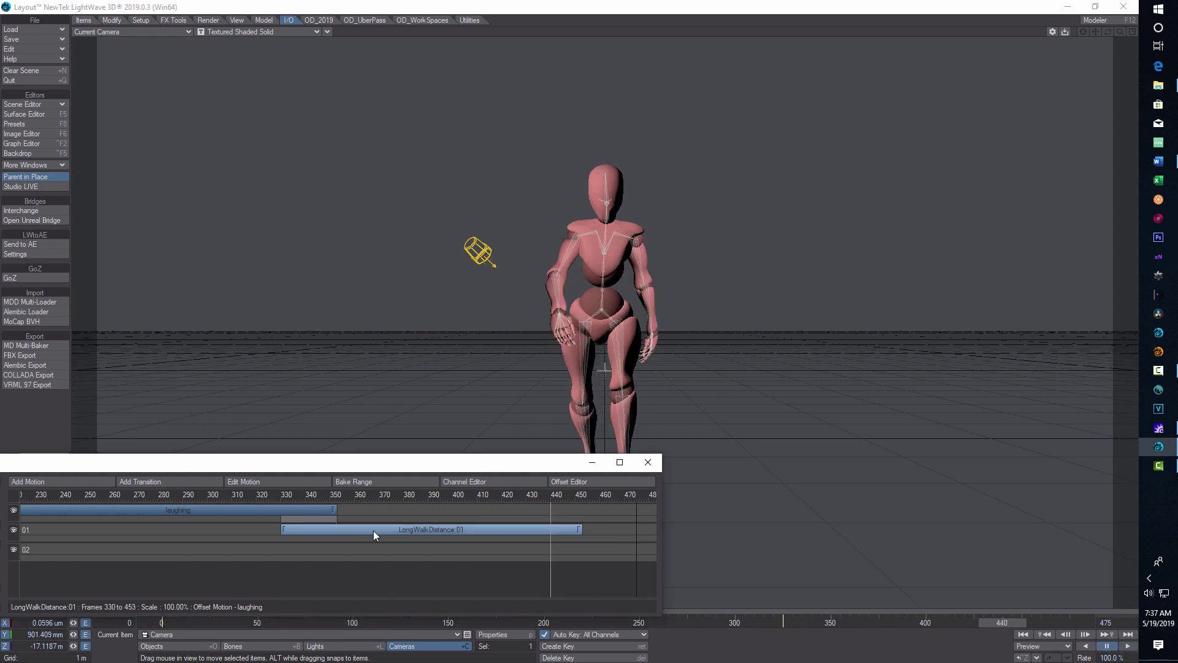
left_click(257, 502)
left_click(1127, 646)
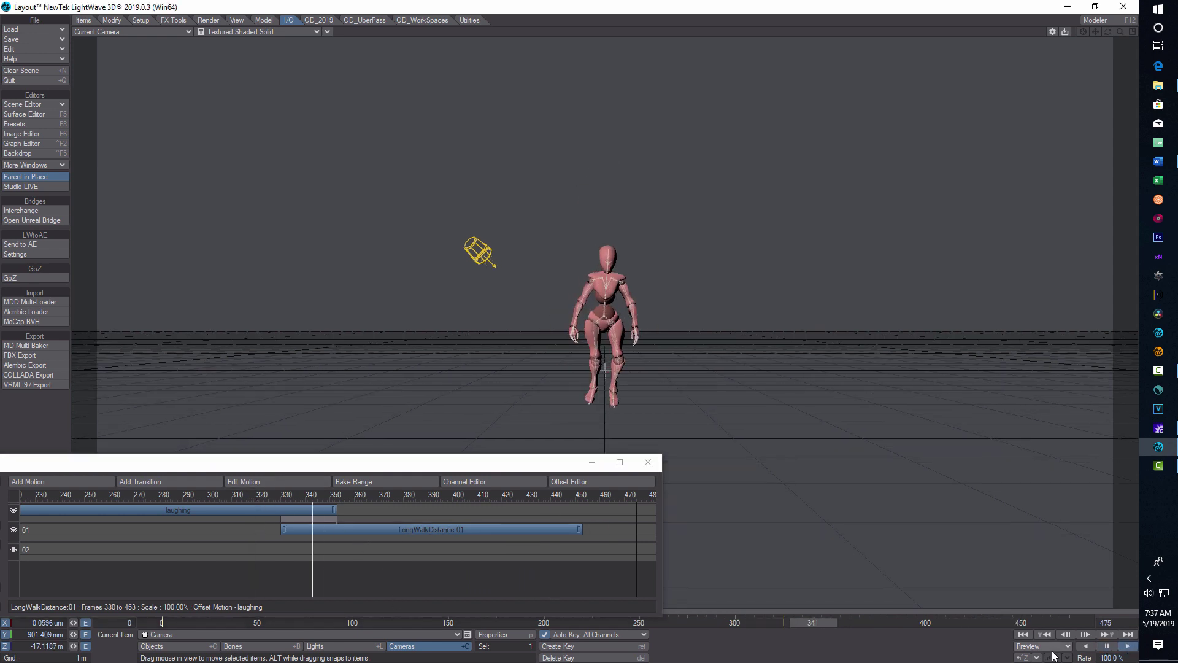
left_click(452, 510)
Step: Open the curve of the transition between laughing and the second walk, and examine its keys at frames 330 and 353
left_click_drag(403, 465, 510, 478)
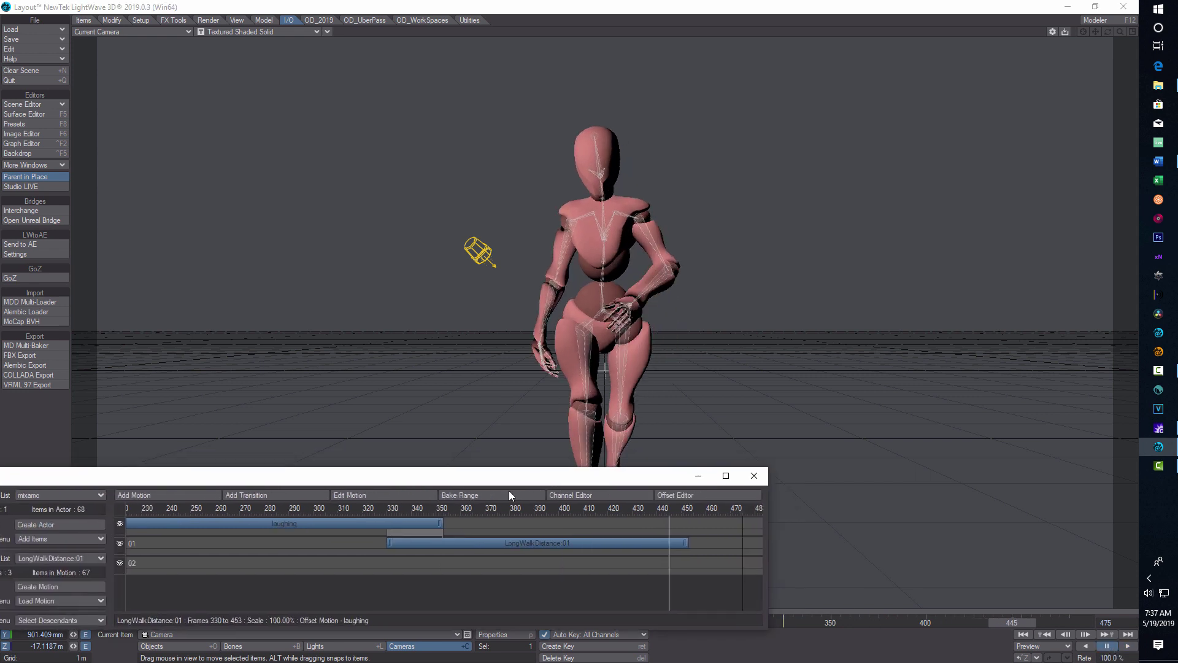
left_click(424, 532)
right_click(424, 532)
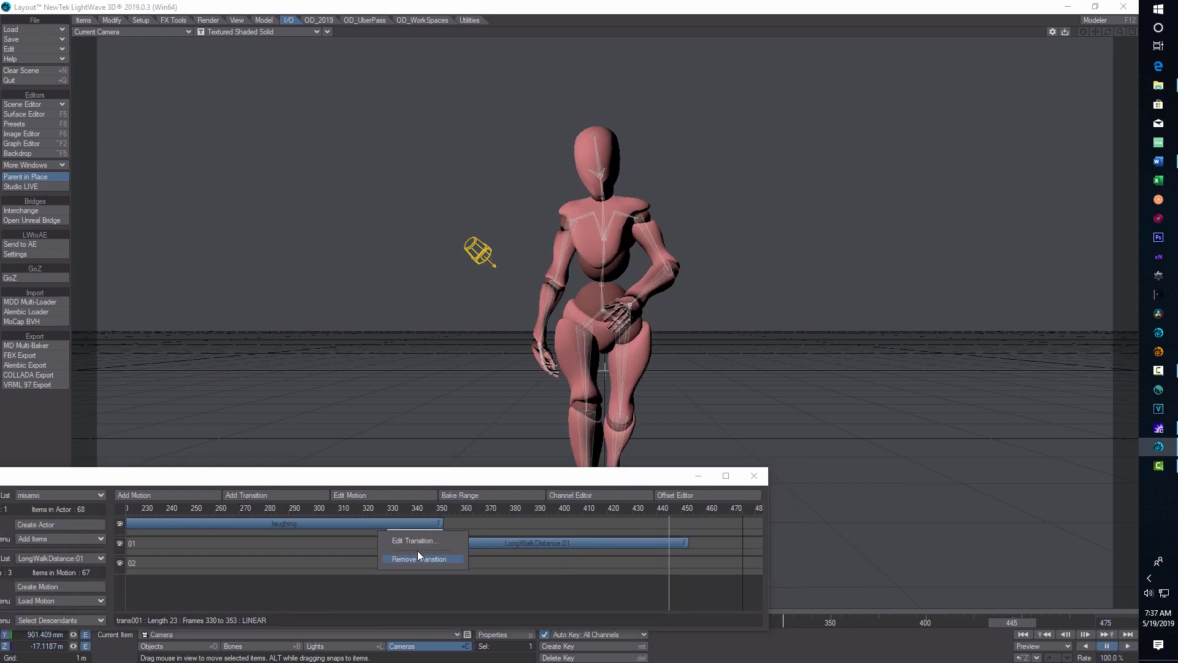
left_click(416, 542)
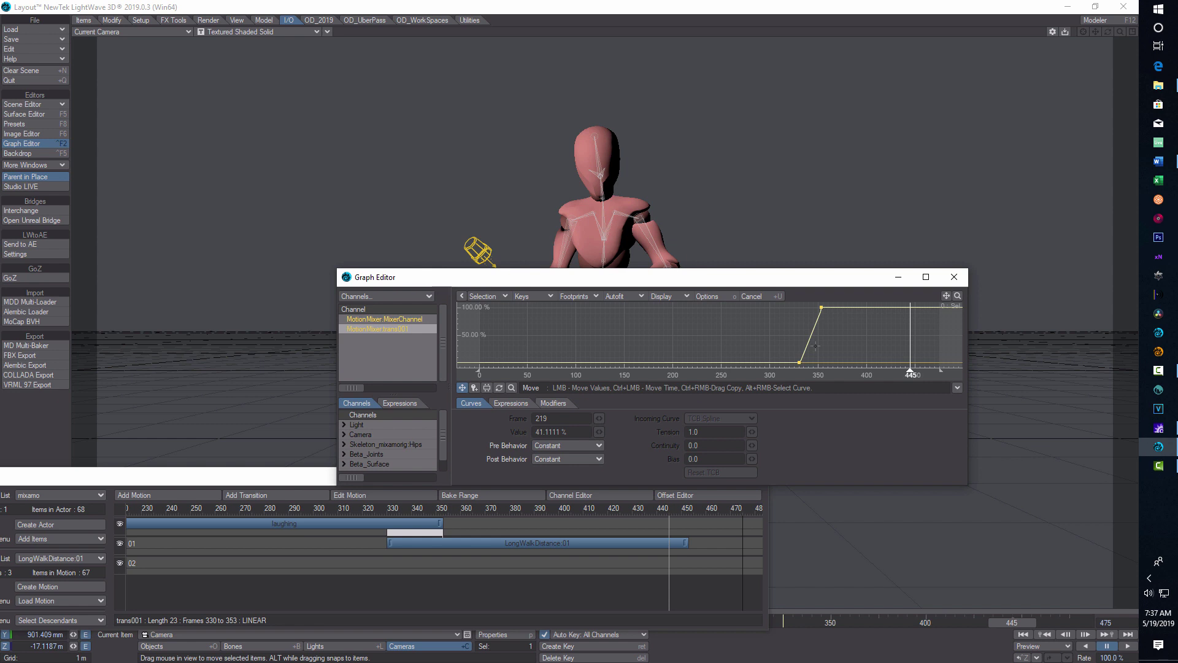
key("y")
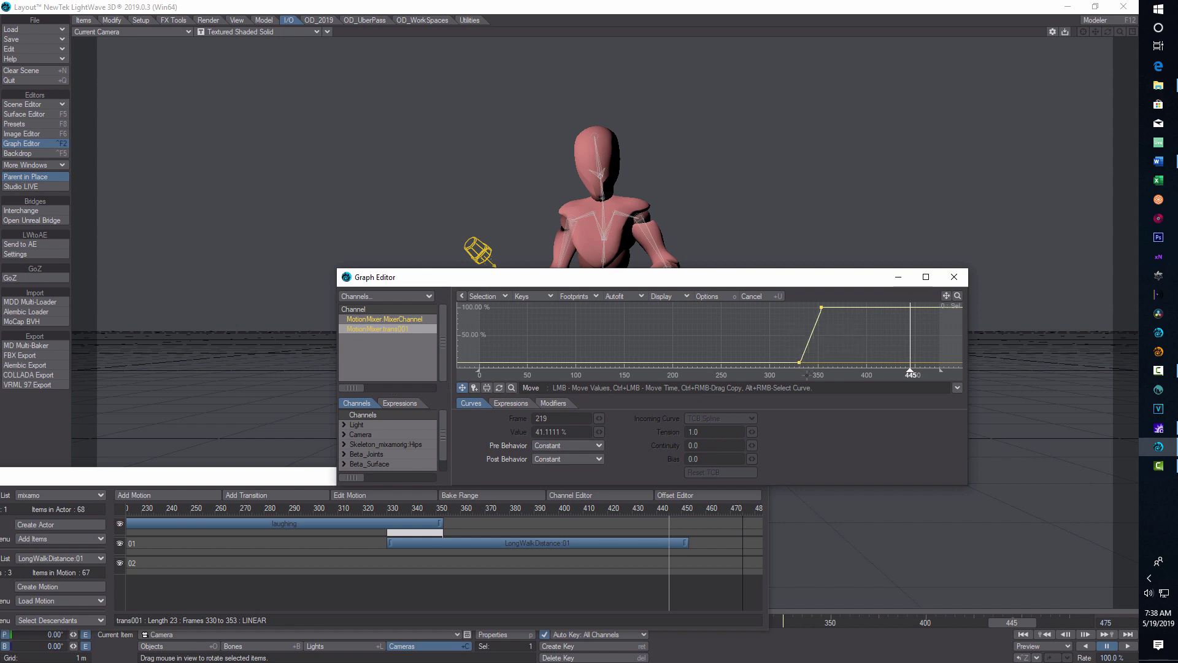
mouse_move(821, 308)
mouse_move(799, 362)
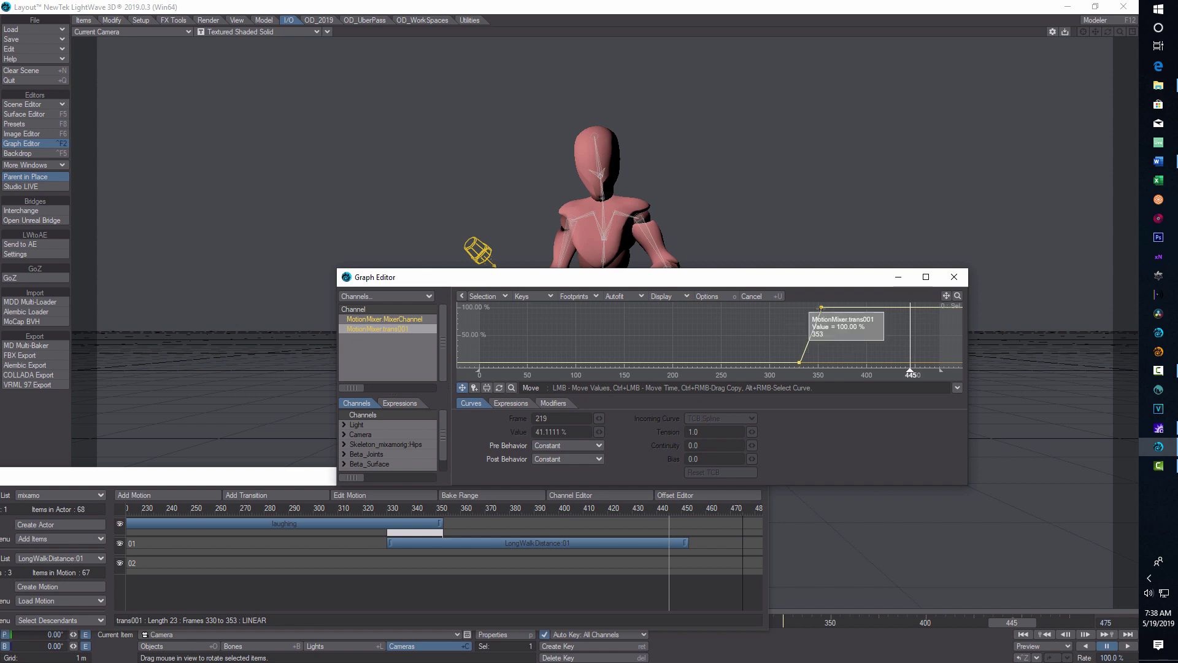
Step: Set the tension of the transition curve's key at frame 353 to 1
left_click(821, 307)
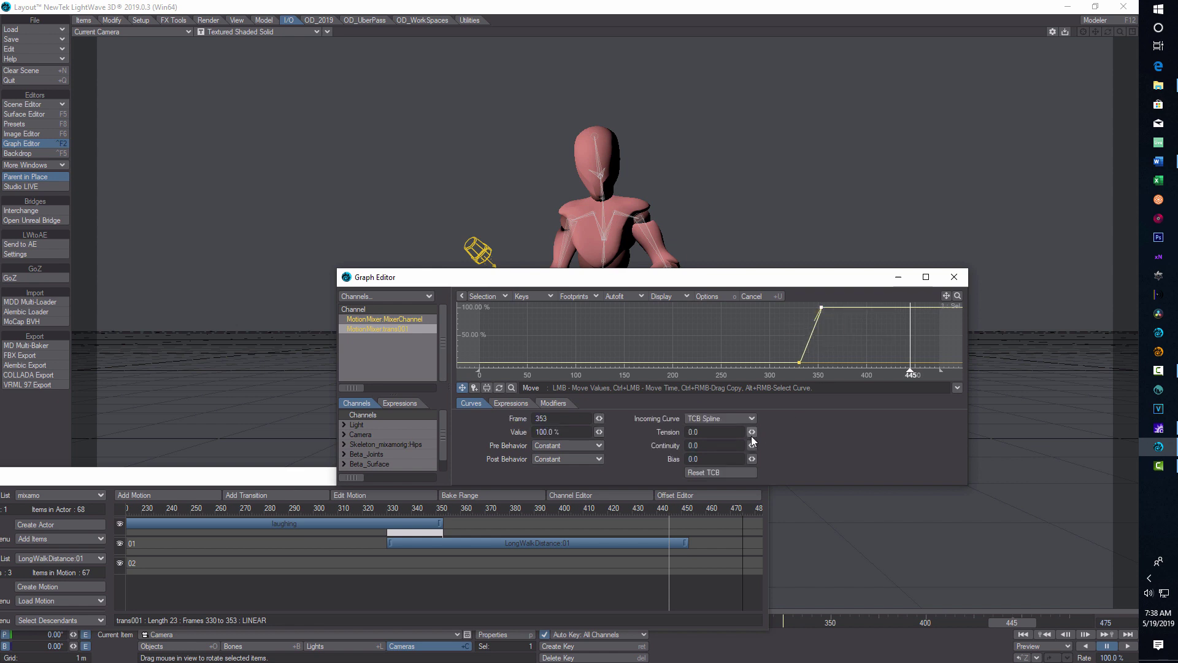
left_click(705, 432)
type("1")
key("Tab")
Step: Set the tension of the transition curve's key at frame 330 to 1, and minimize Graph Editor
mouse_move(799, 361)
left_click(799, 362)
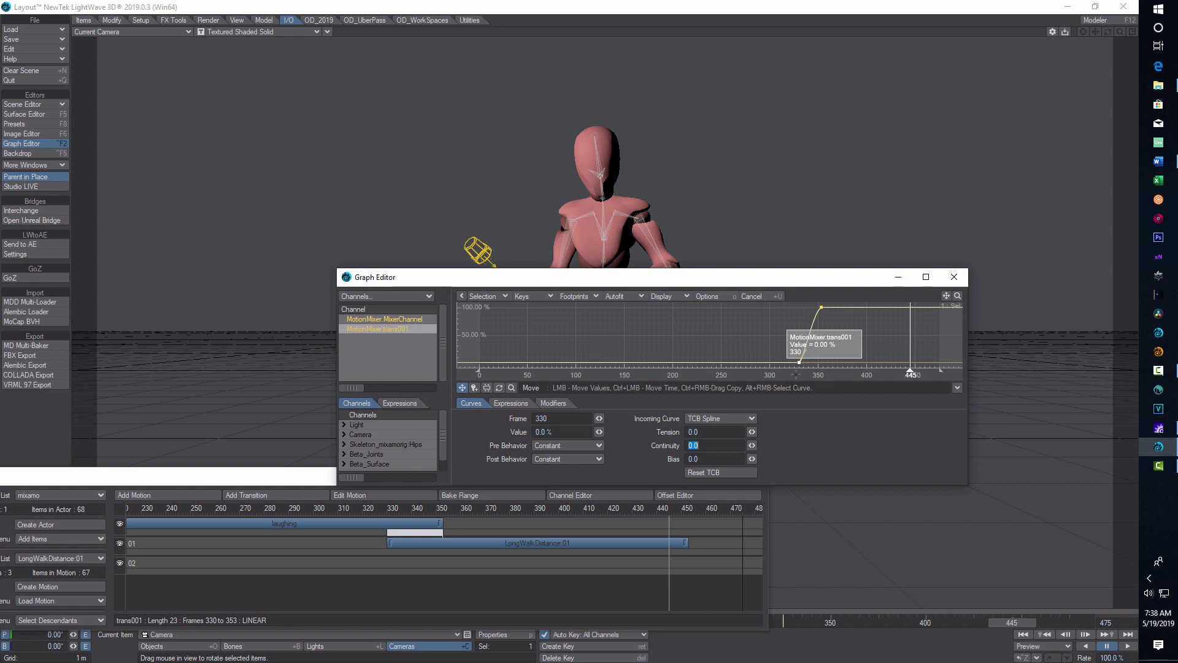
left_click(715, 433)
double_click(715, 433)
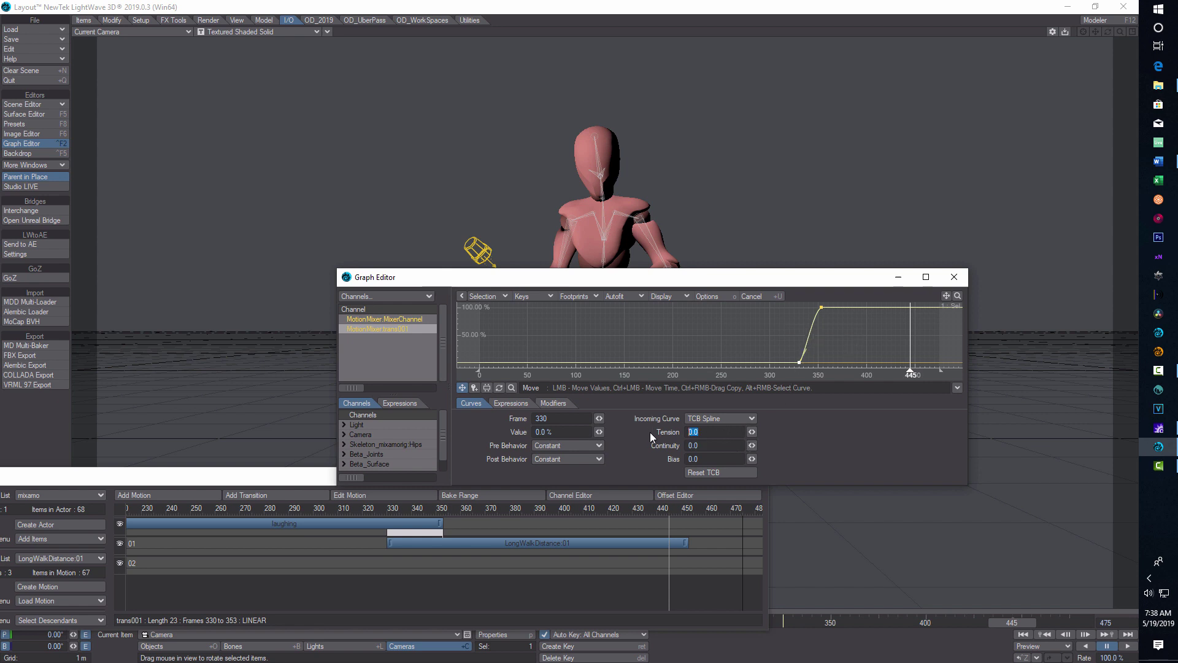
type("1")
key("Tab")
left_click(897, 281)
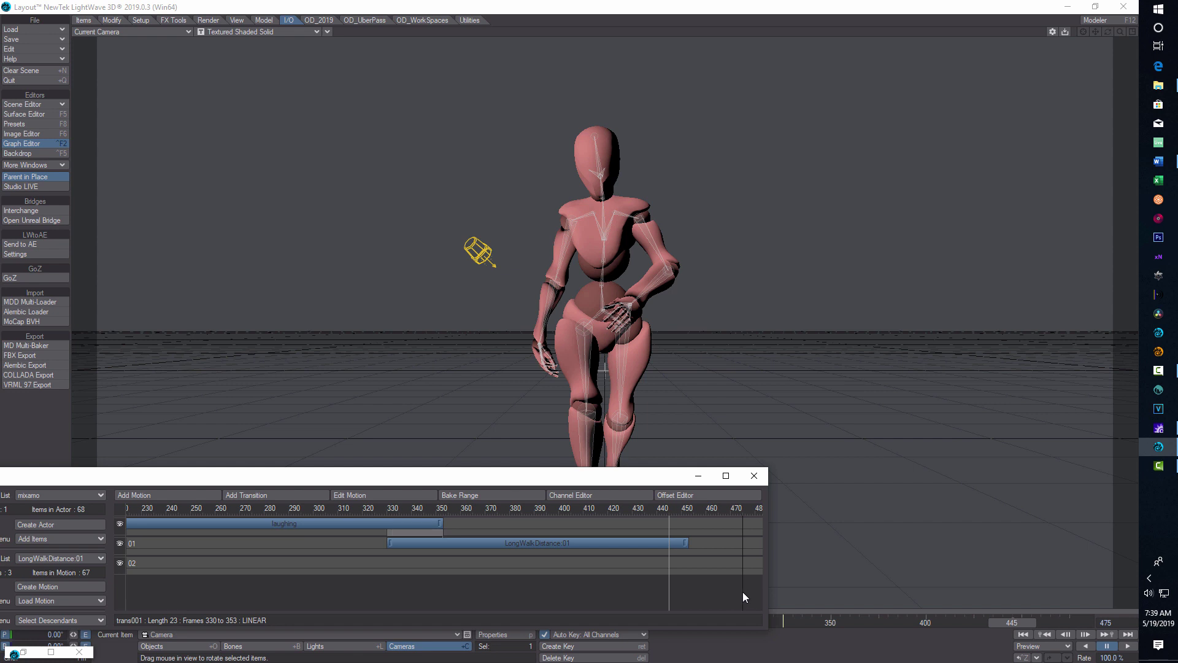
Step: Shorten the scene to end at frame 453, and bake frames 0 to 453 into a new motion named Walk_Laugh_Walk
left_click_drag(743, 592, 688, 591)
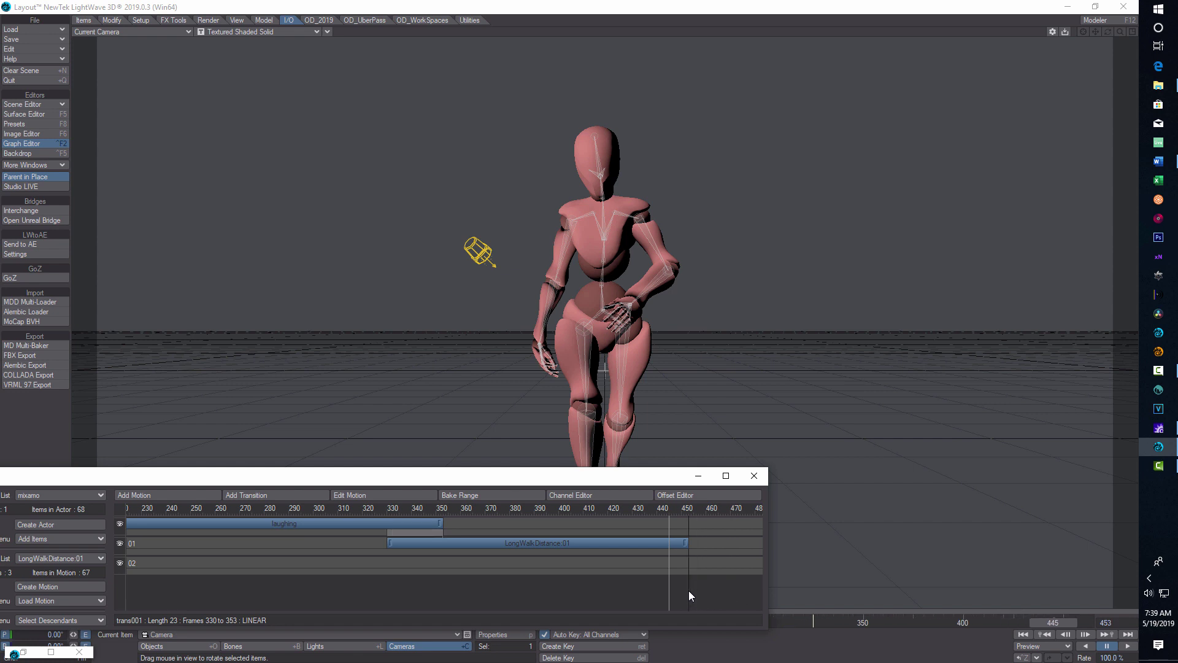
left_click_drag(635, 483, 934, 476)
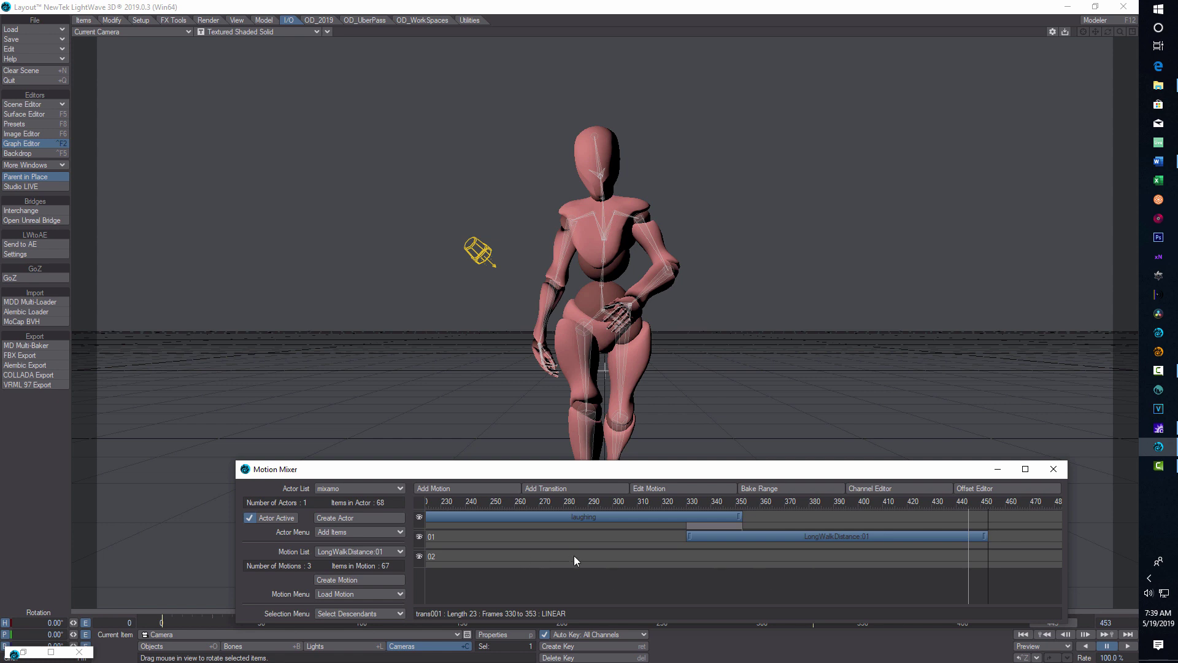
left_click(775, 492)
left_click(425, 31)
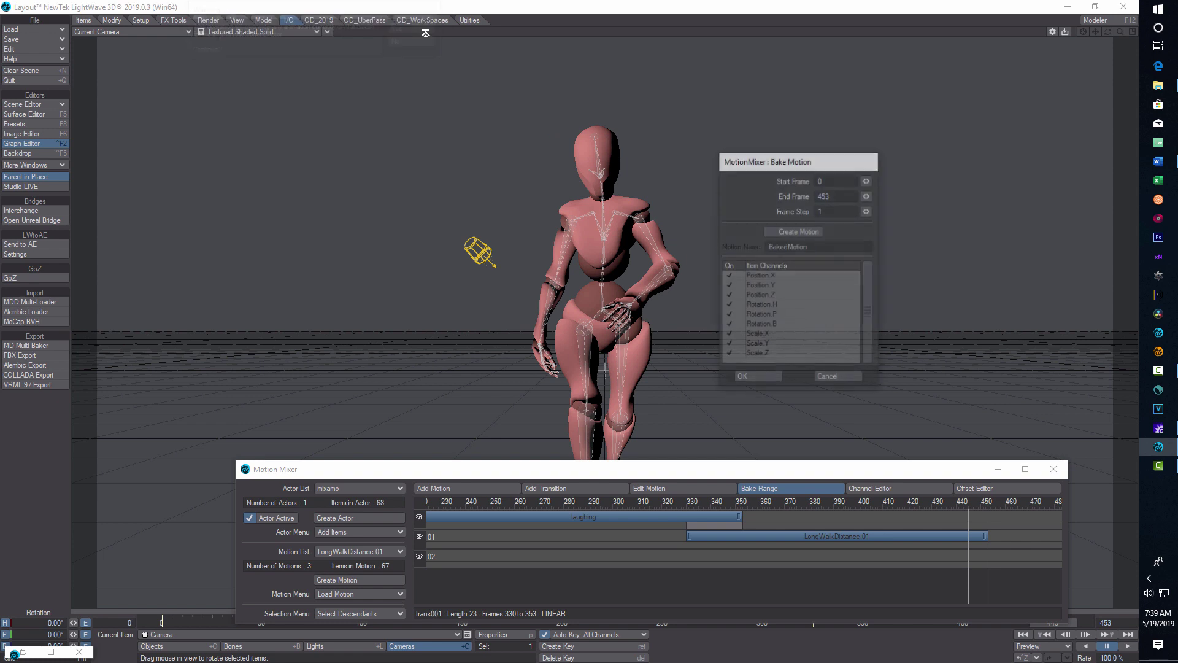
left_click(769, 231)
key("Tab")
type("Walk")
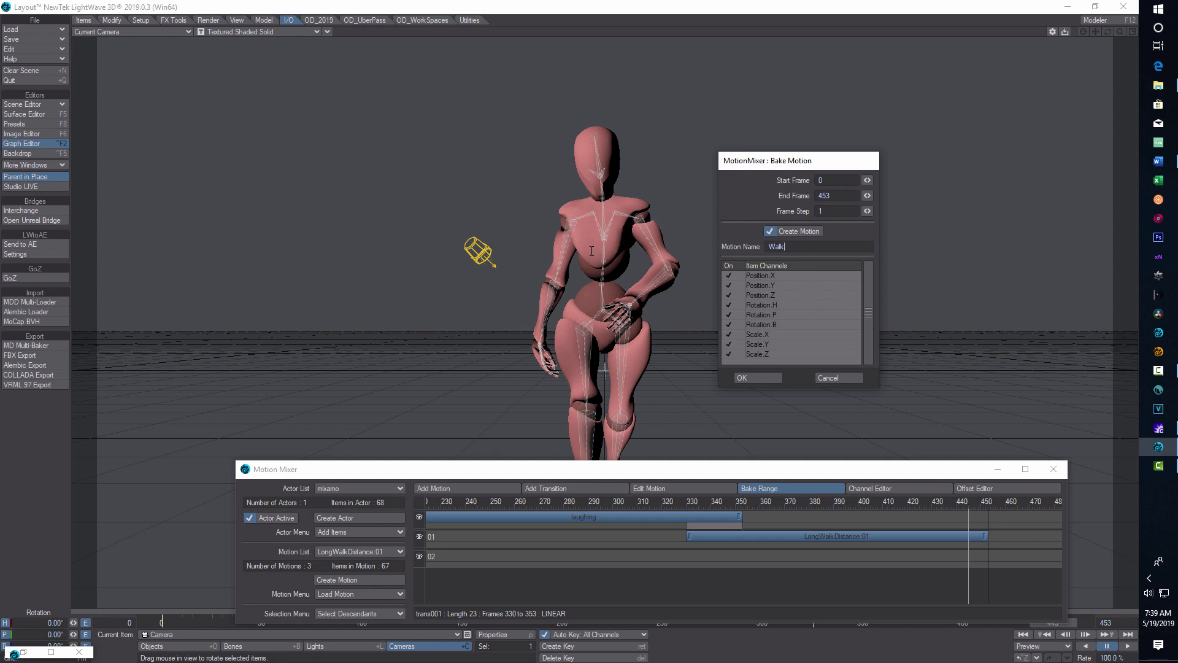
type("_Laugh_Walk")
left_click(765, 378)
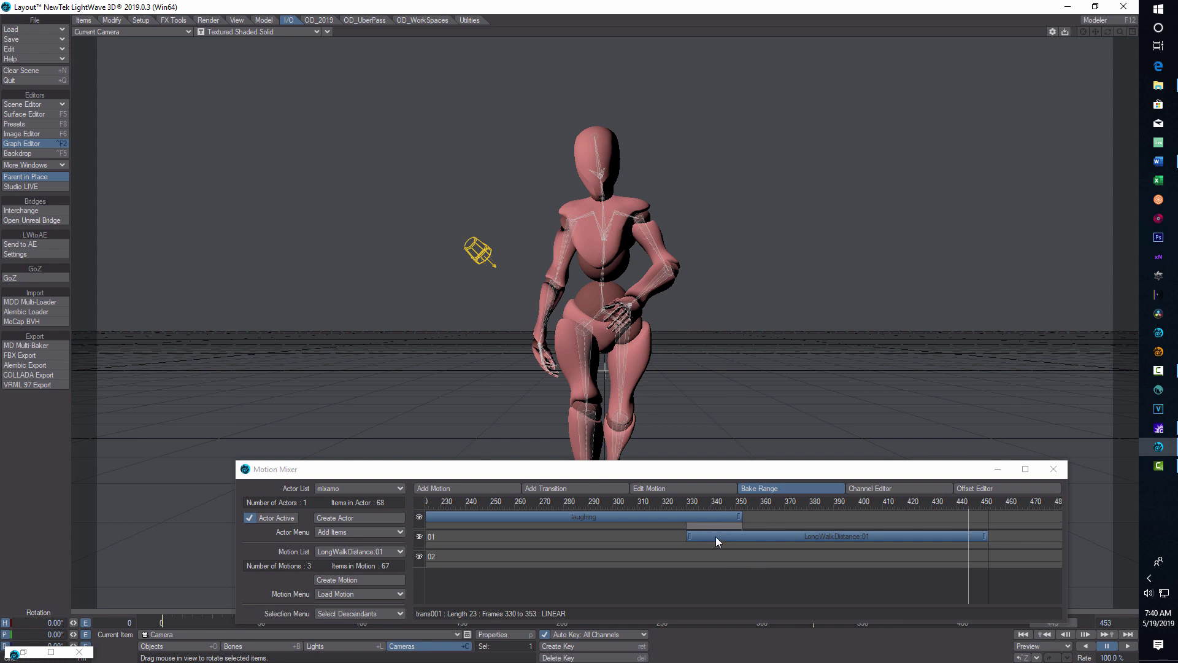
Step: Shift the second LongWalkDistance motion to start at frame 339, and move Motion Mixer clear of the scene timeline
right_click(635, 538)
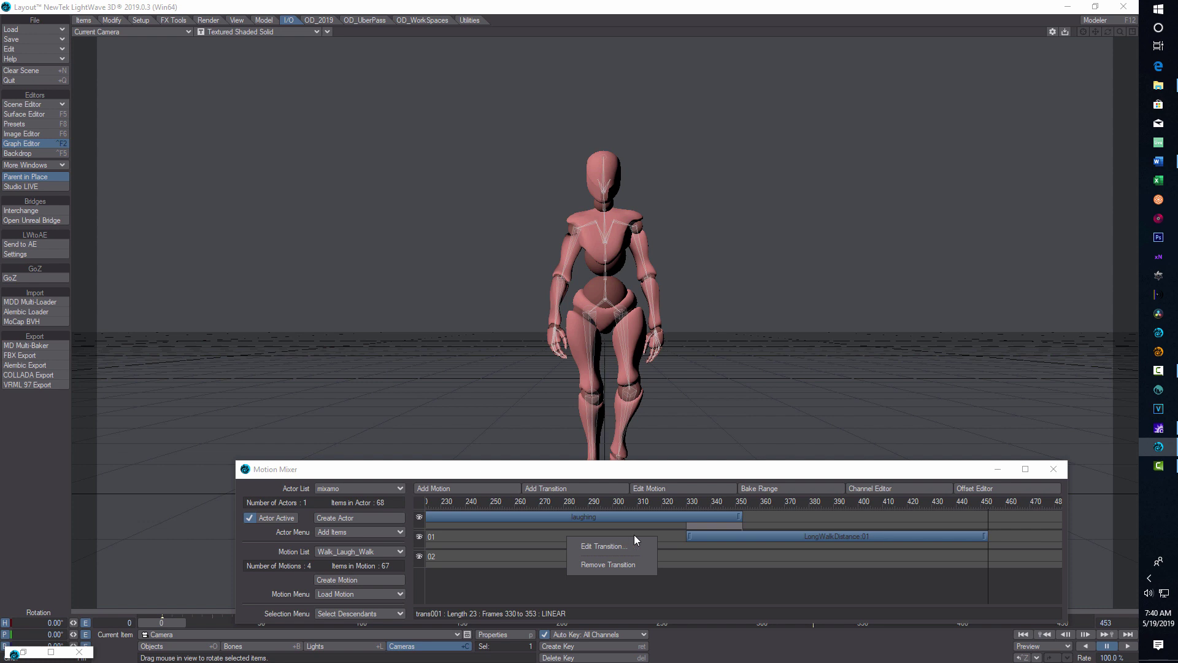
left_click(764, 538)
left_click_drag(773, 540, 797, 535)
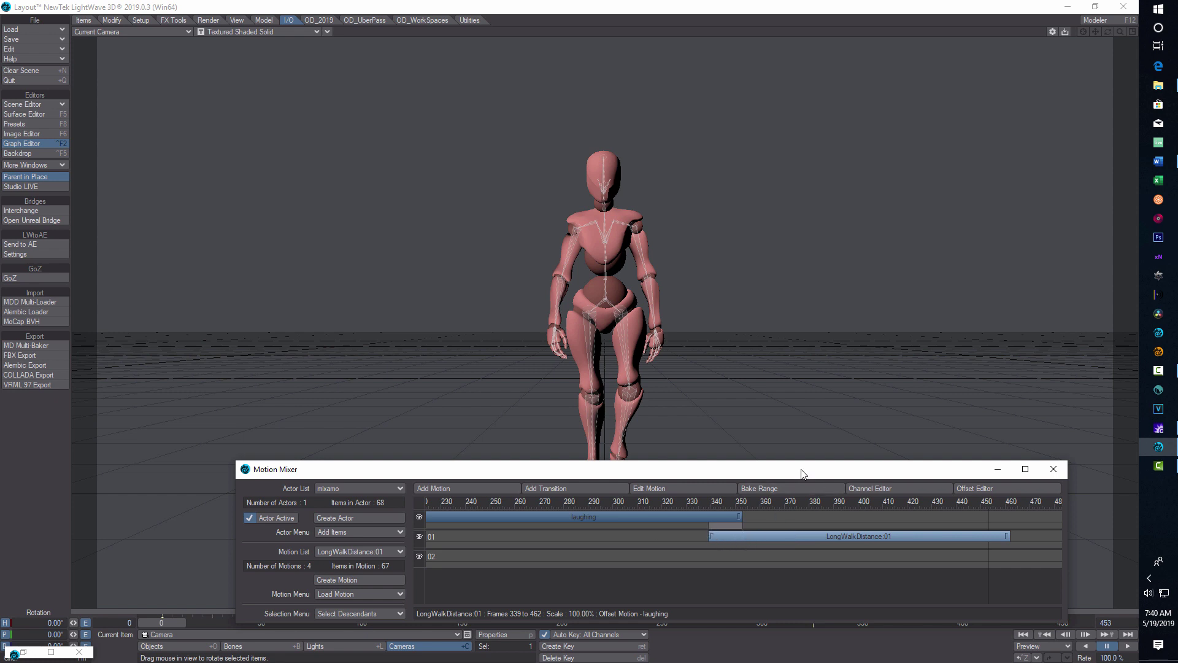
left_click_drag(801, 469, 797, 337)
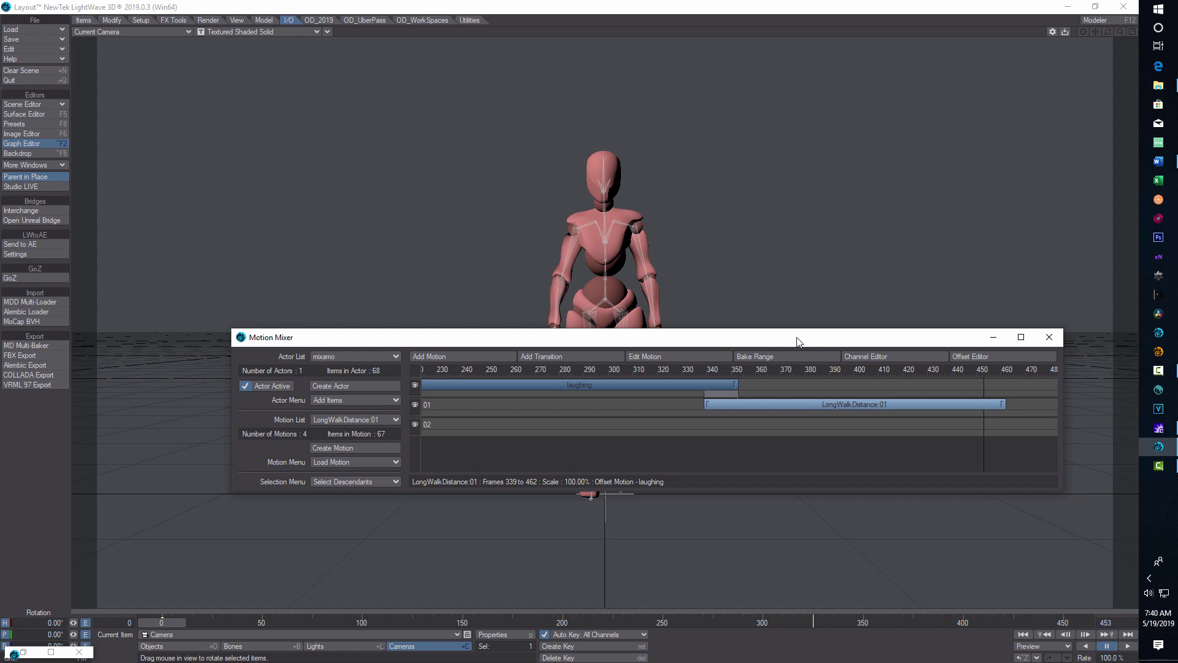